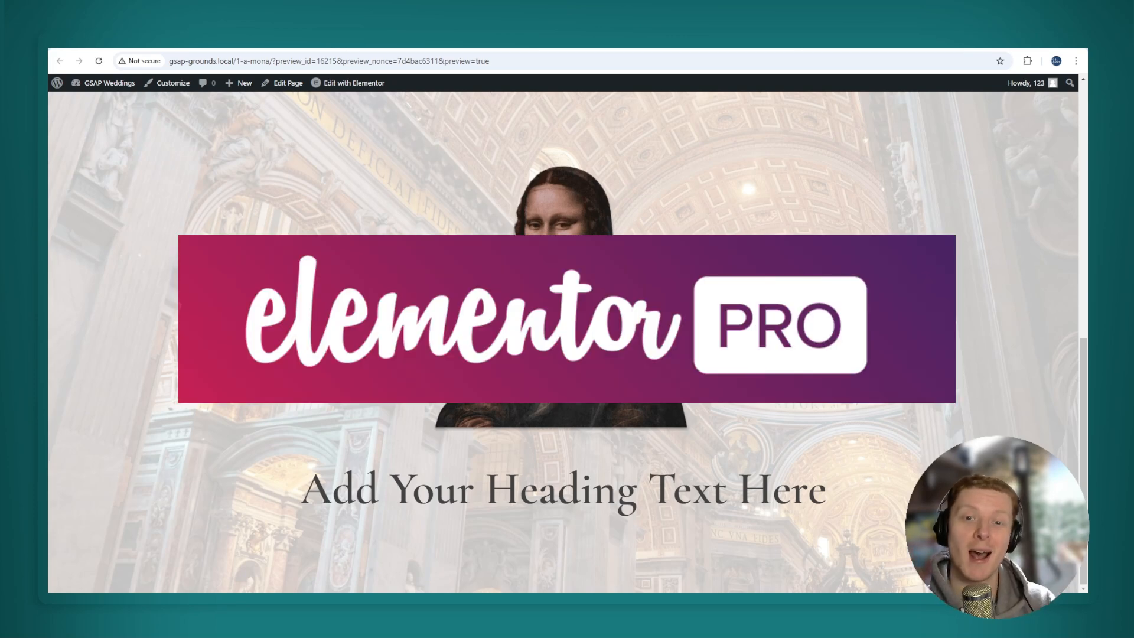
key(ctrl+l)
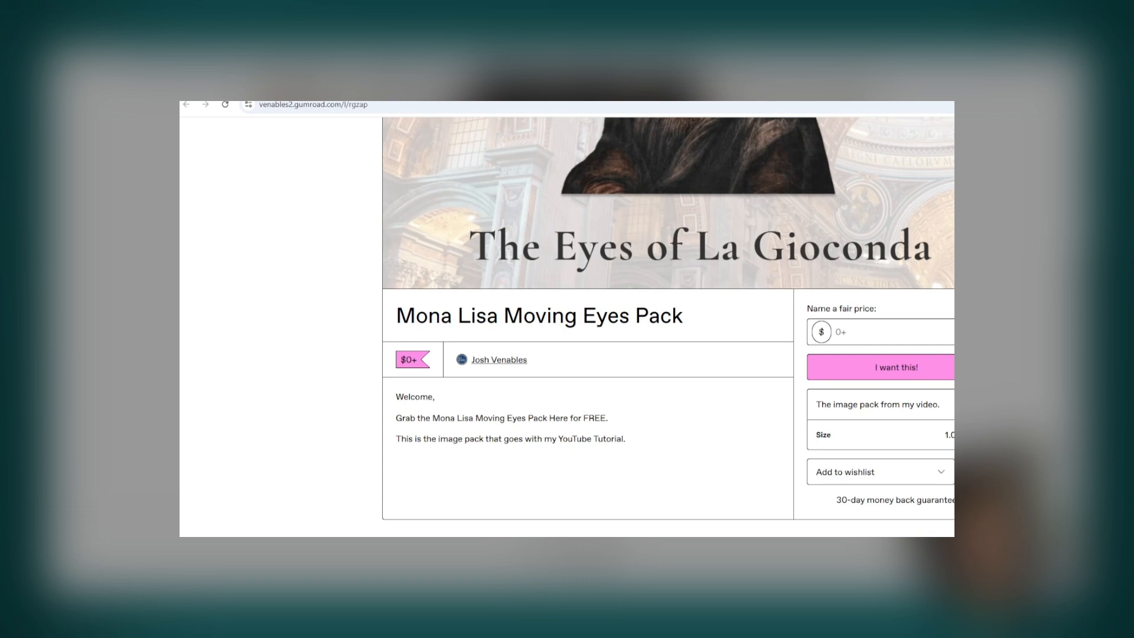
scroll(669, 326, up, 5)
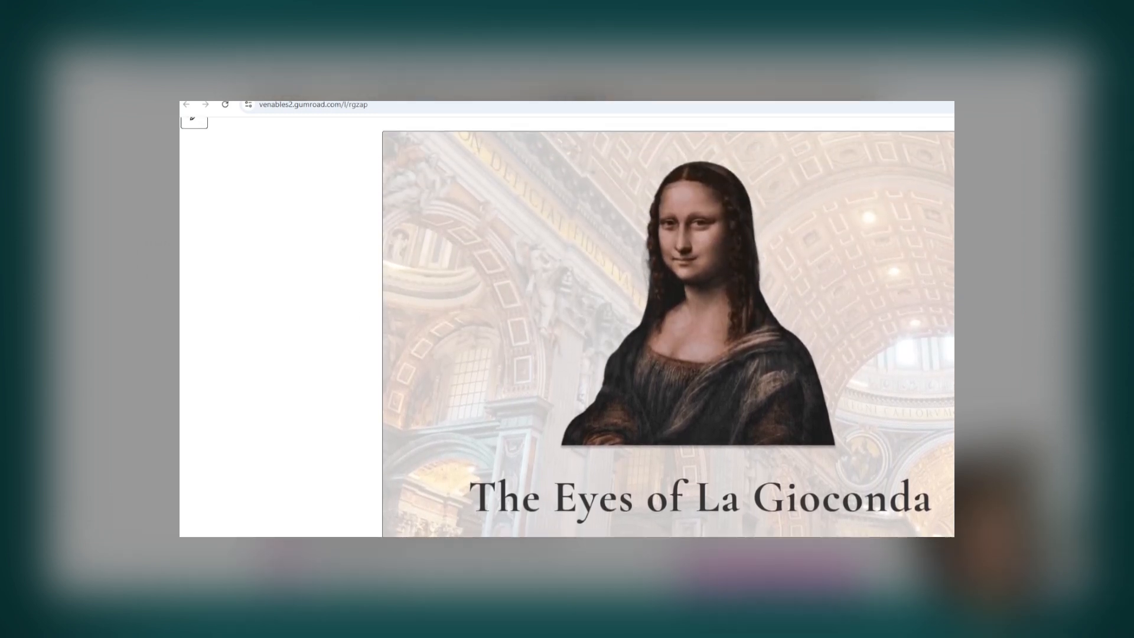
scroll(669, 326, down, 5)
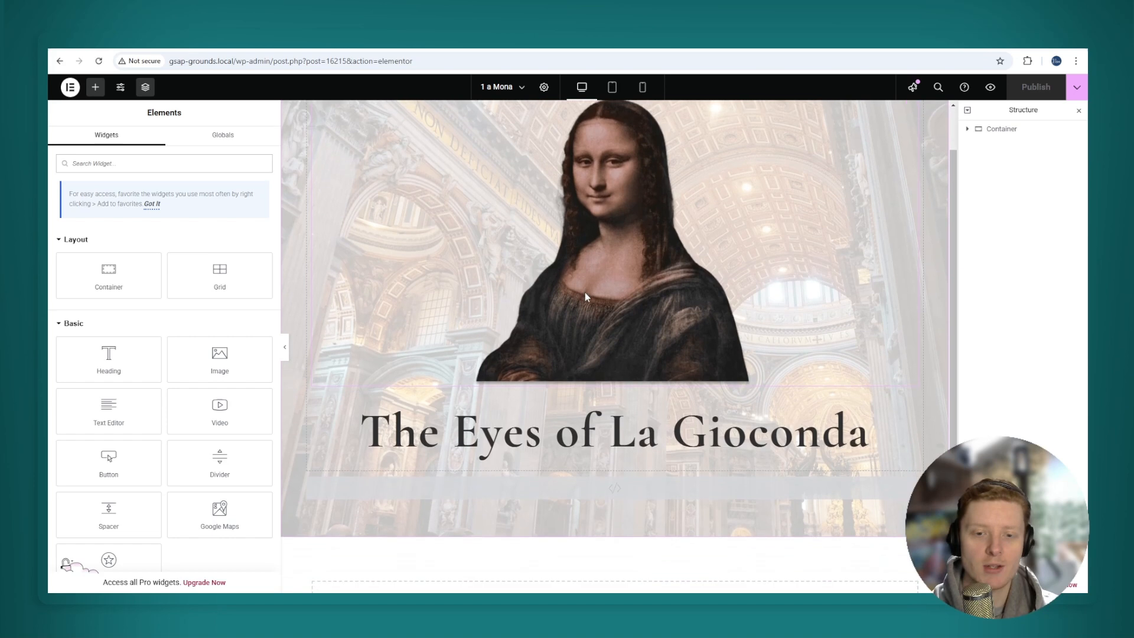
Add a single-column flexbox container below the Mona Lisa section and set its minimum height to 100 vh
scroll(585, 293, down, 2)
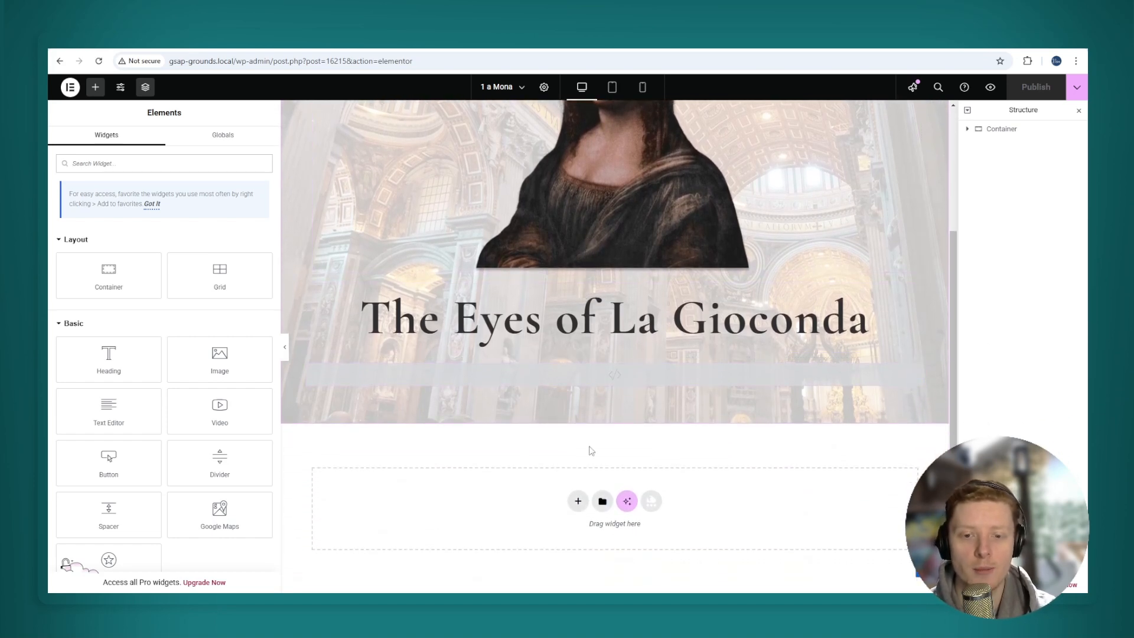
click(579, 501)
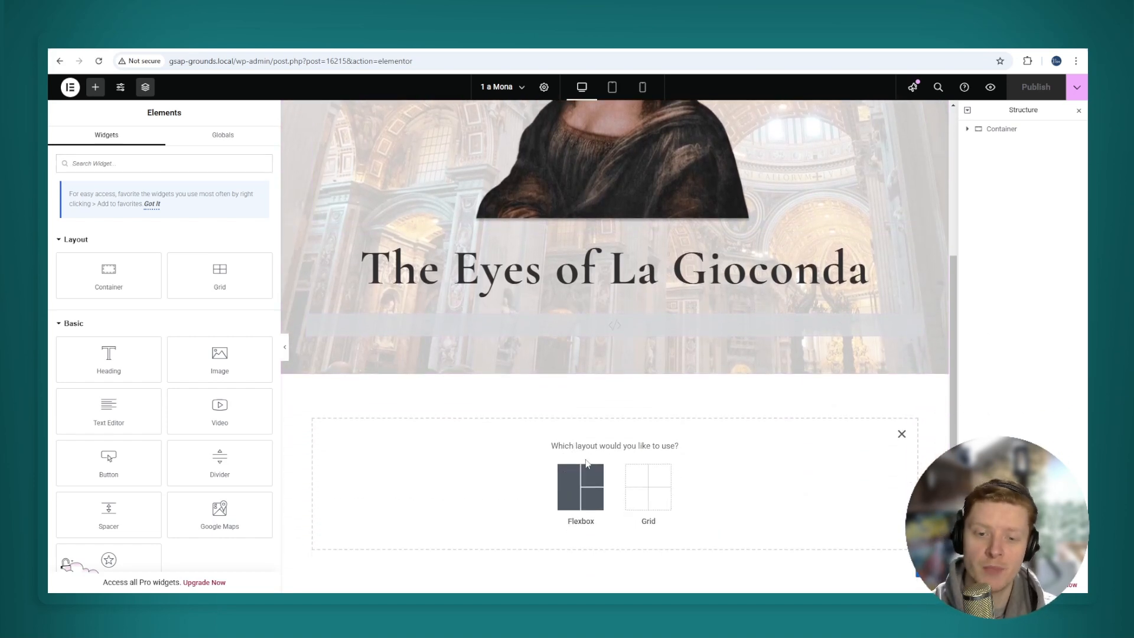
click(576, 492)
click(466, 477)
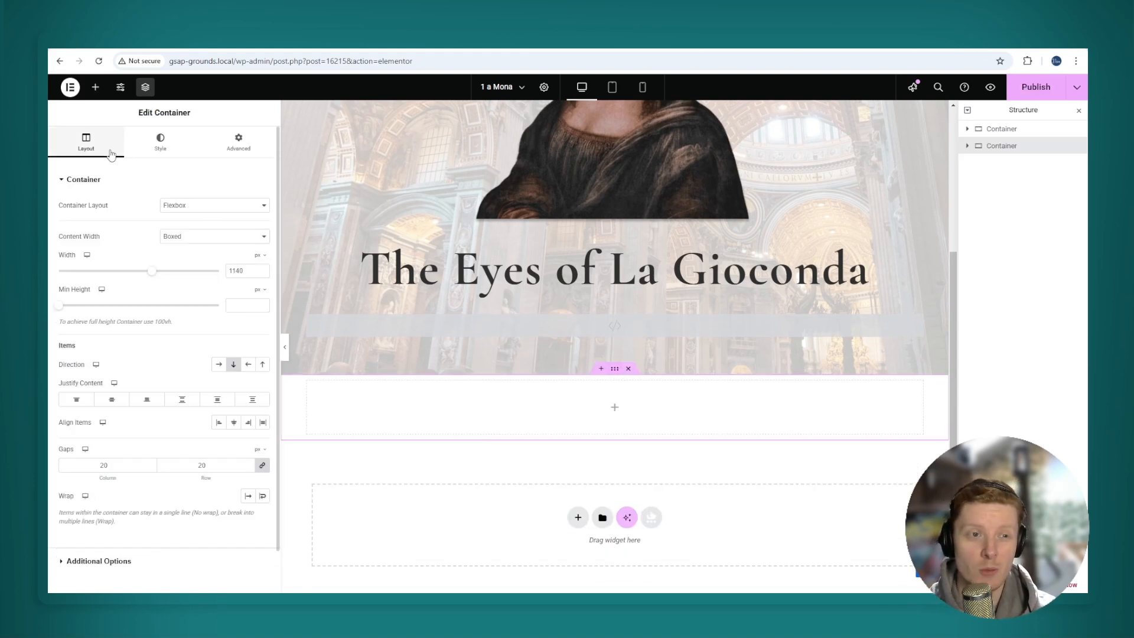
mouse_move(258, 296)
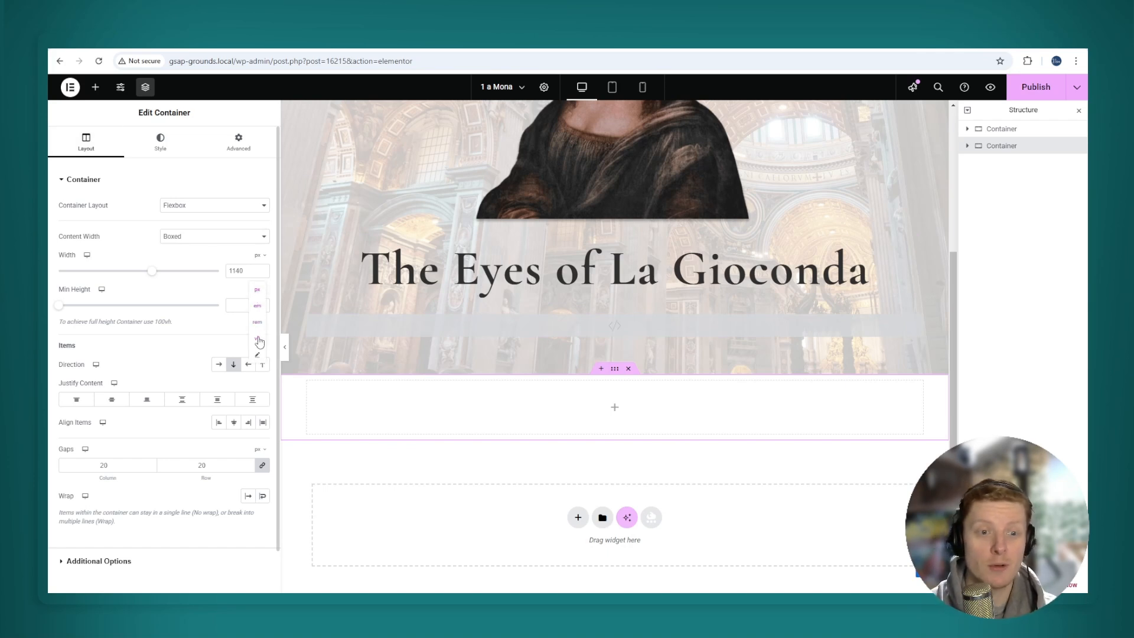
click(258, 338)
text(100)
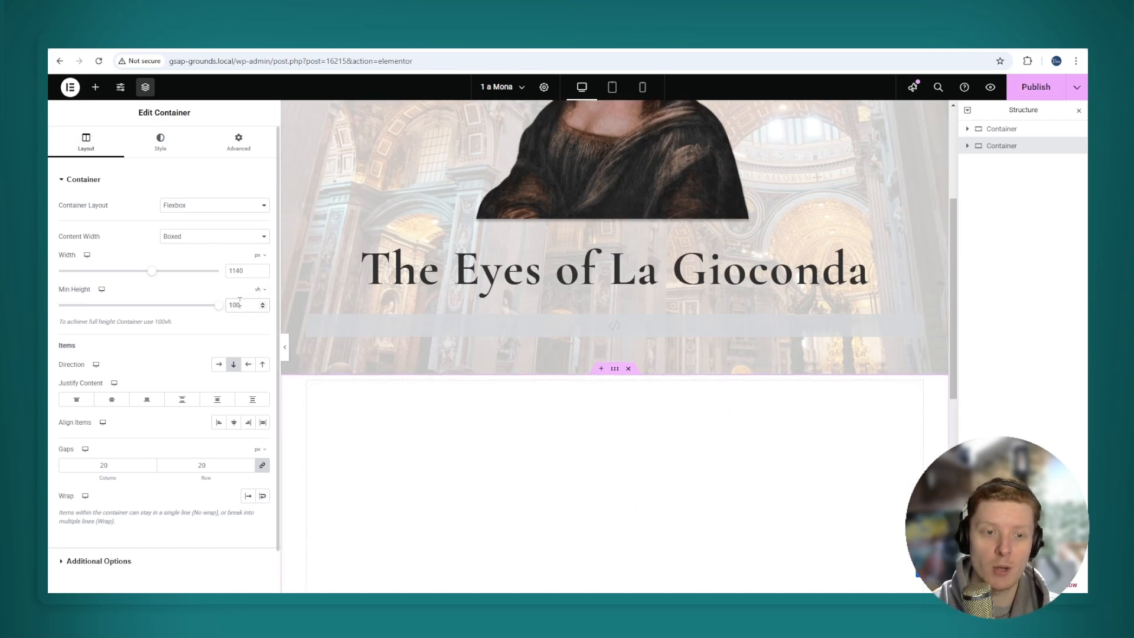
Insert a nested container inside the new full-height container
scroll(589, 291, down, 5)
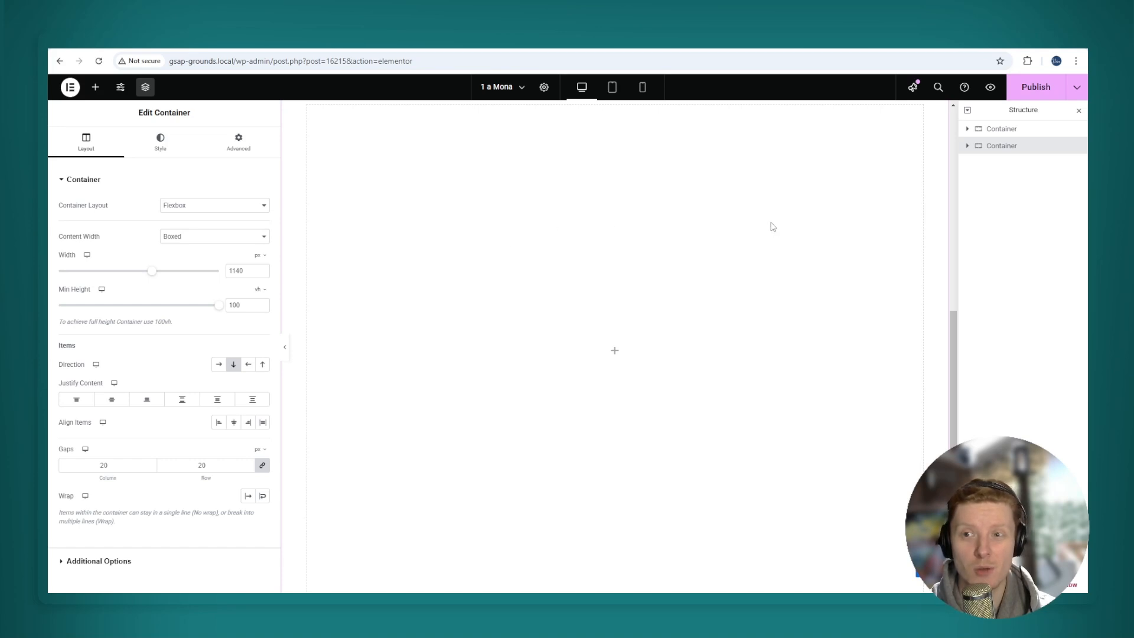
click(96, 89)
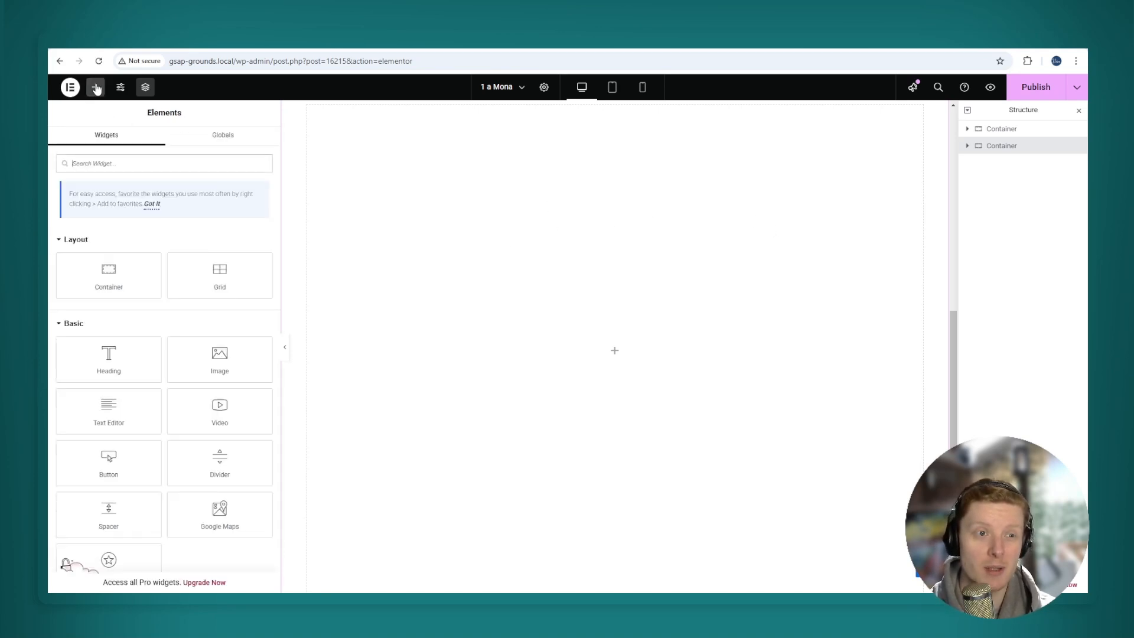
click(102, 282)
scroll(617, 293, up, 1)
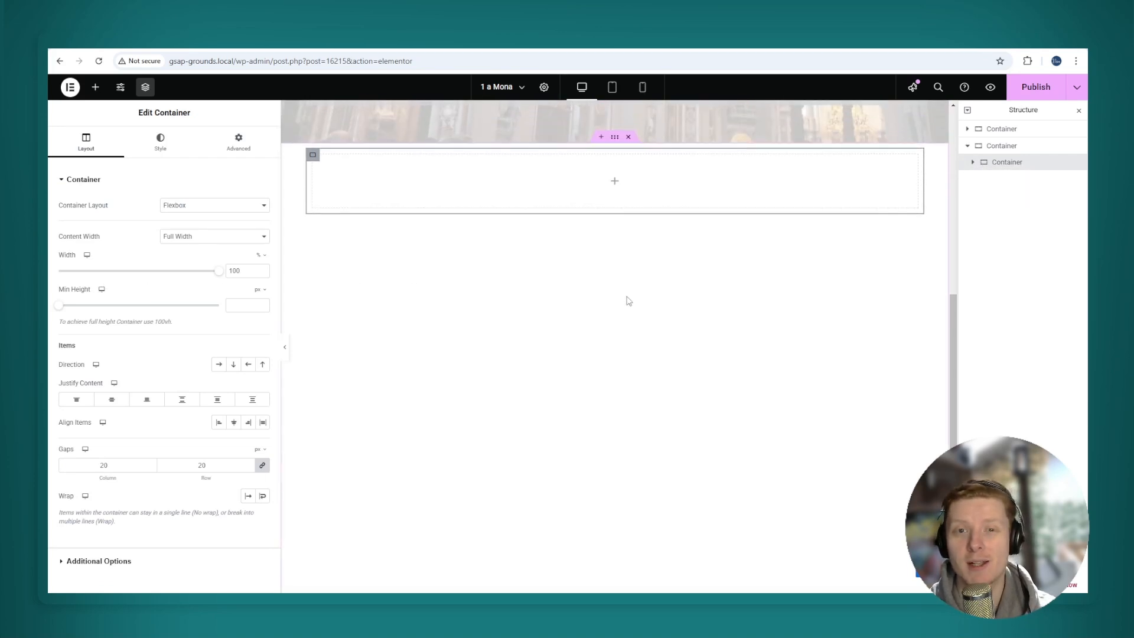
scroll(632, 297, down, 1)
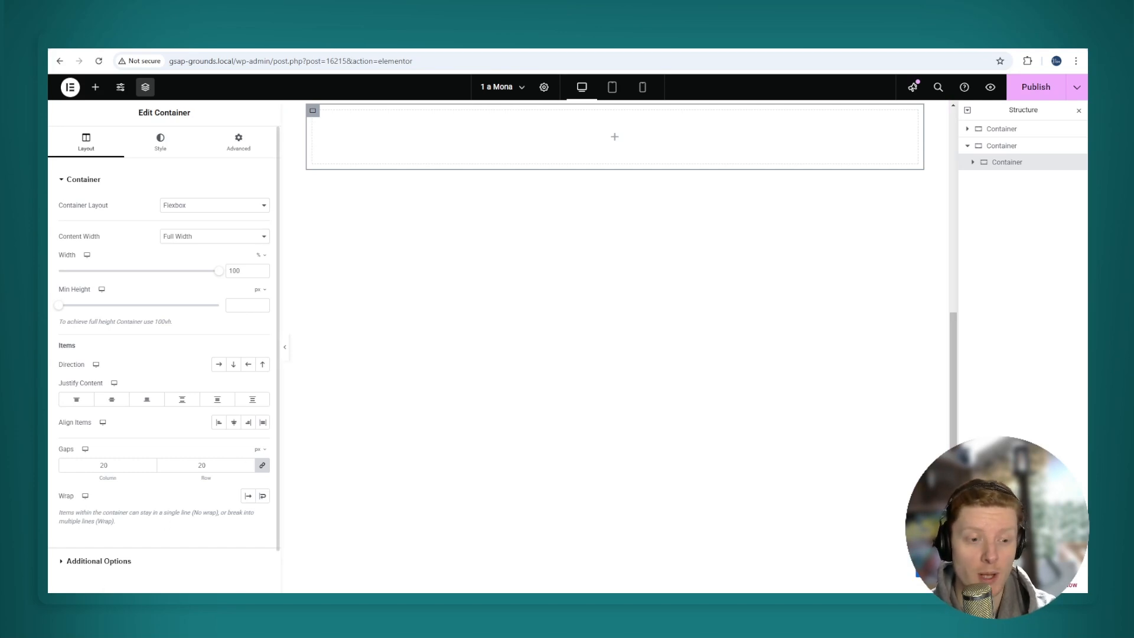
Switch to the Mona Lisa Eyes folder in File Explorer and view the Mona_Lisa_with_original_colors_with_drop_shadow image
click(222, 579)
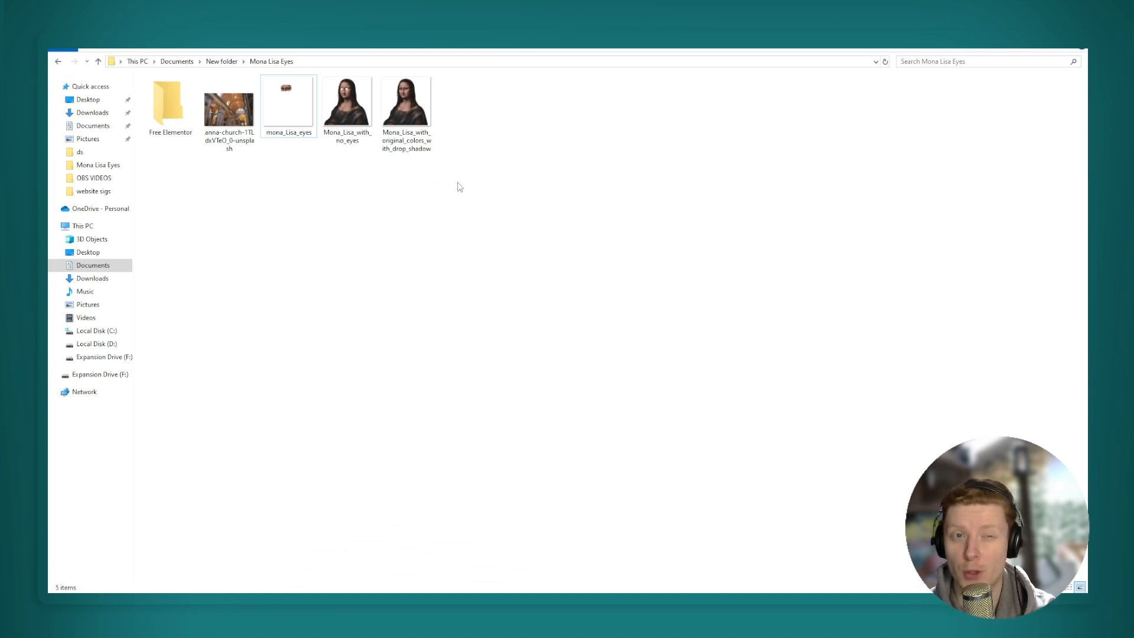
click(416, 140)
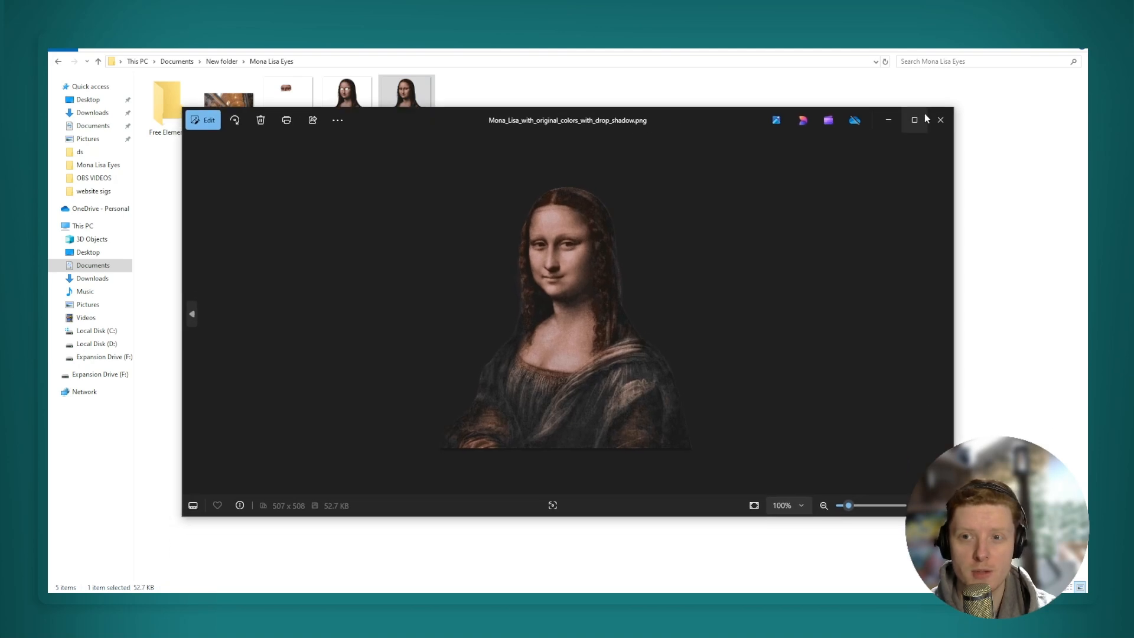
click(941, 120)
Make two copies of the Mona_Lisa_with_original_colors_with_drop_shadow file in the same folder
right_click(413, 112)
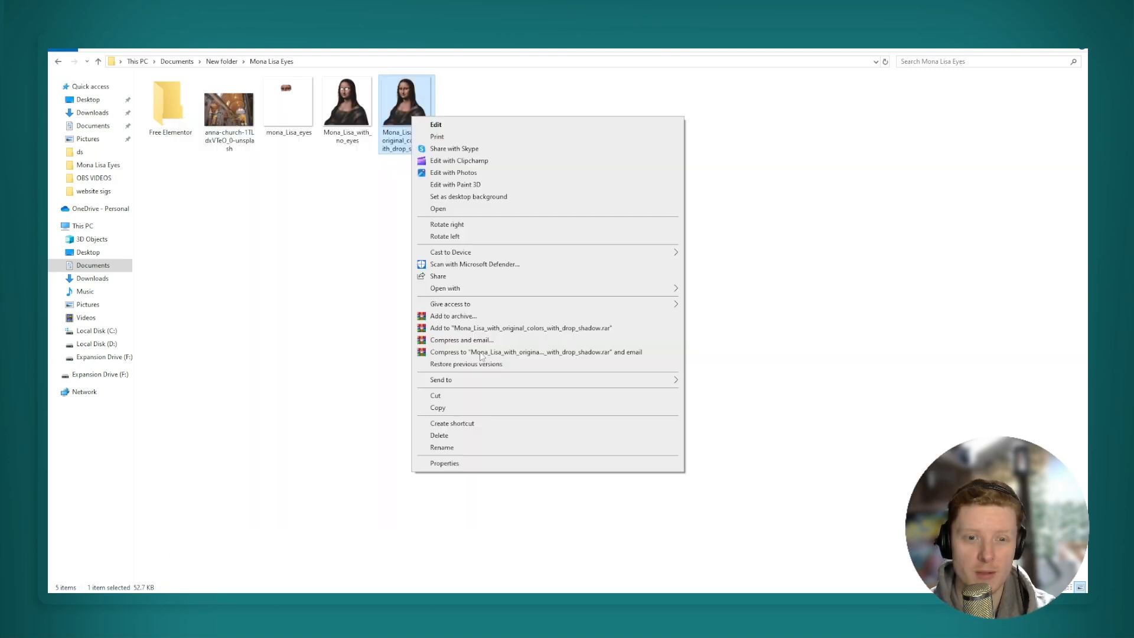
click(471, 410)
click(557, 241)
key(ctrl+v)
key(ctrl+v)
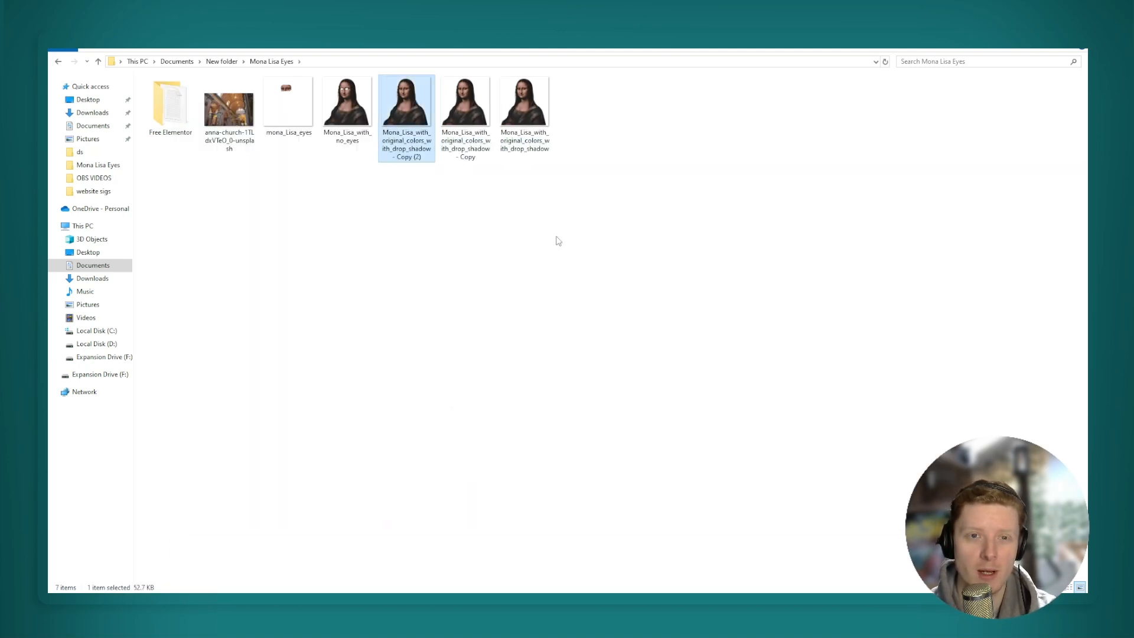
click(559, 240)
Preview the Mona_Lisa_with_no_eyes image and the image preceding it in the folder
click(423, 147)
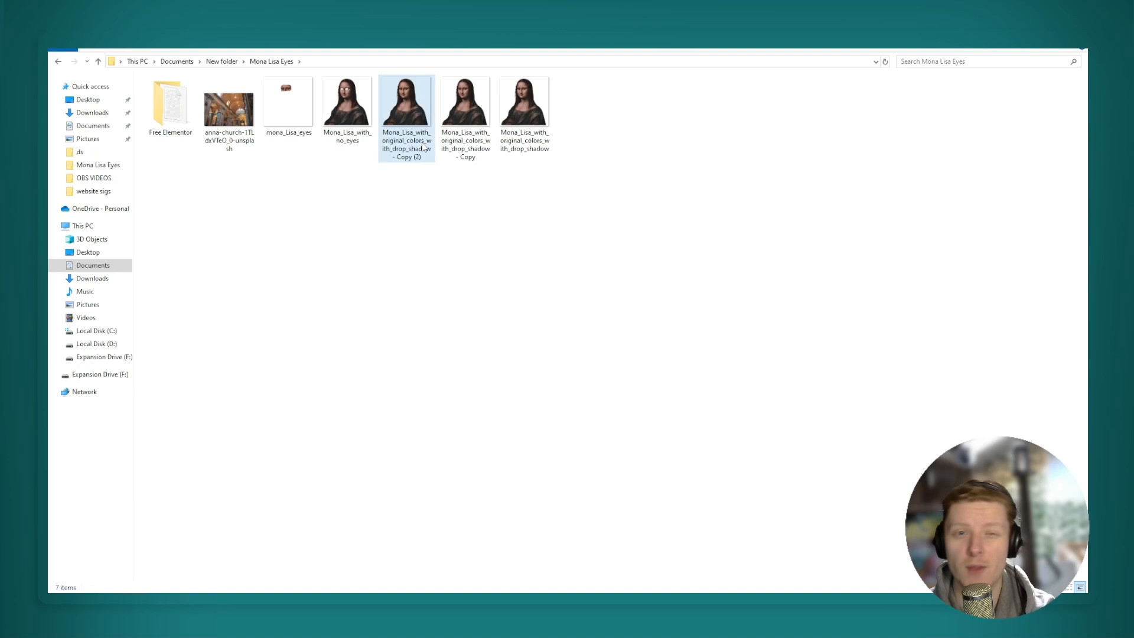
click(446, 217)
click(489, 143)
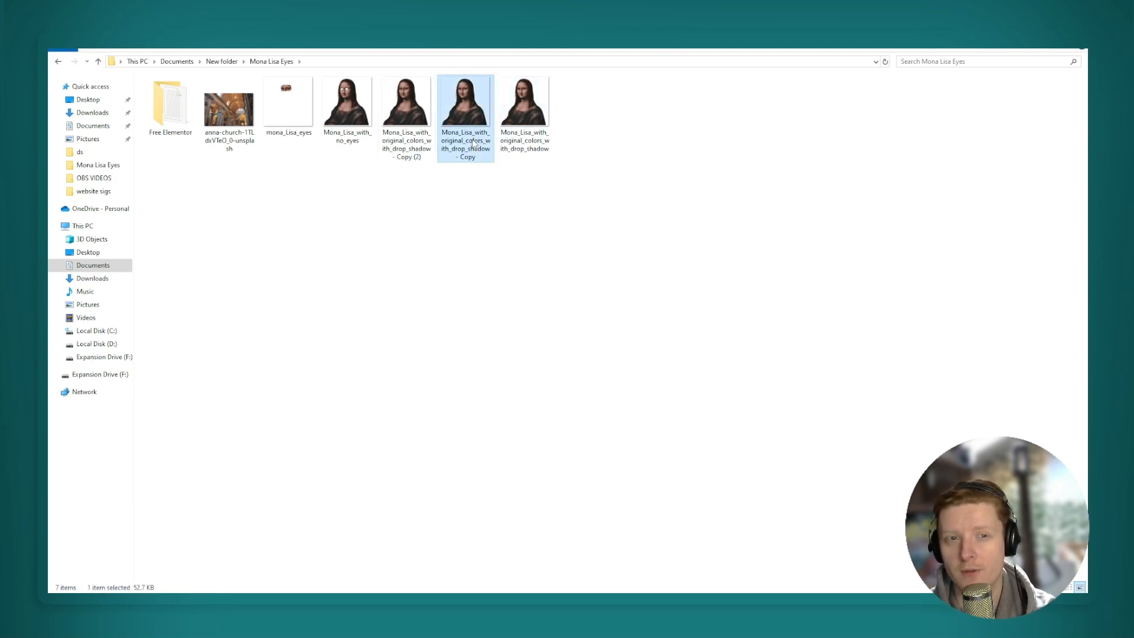
double_click(344, 124)
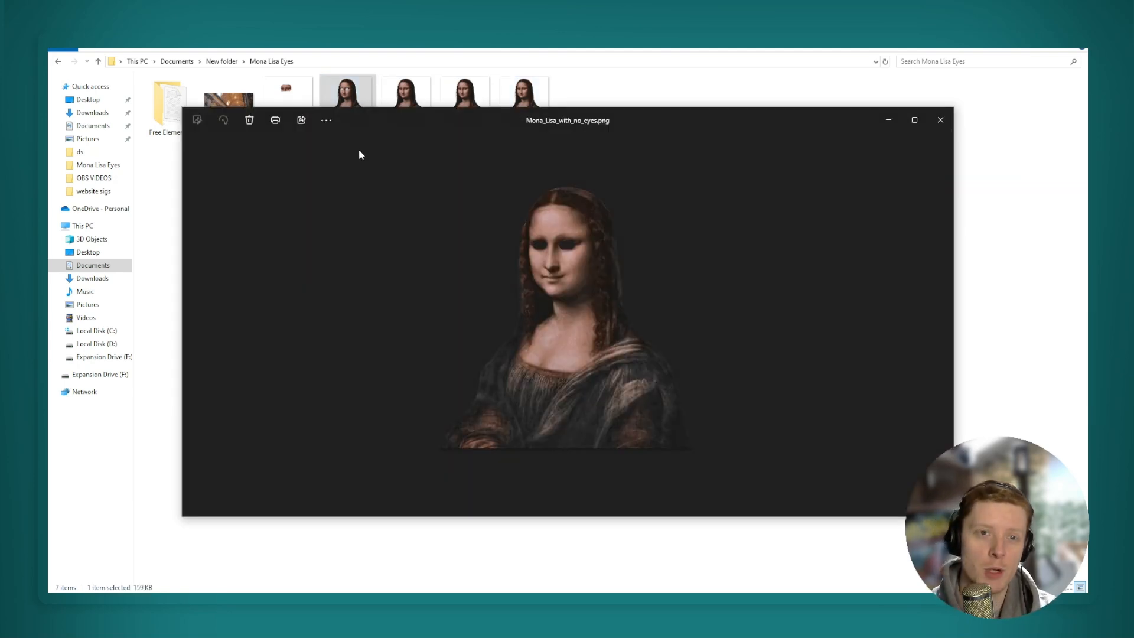
key(Left)
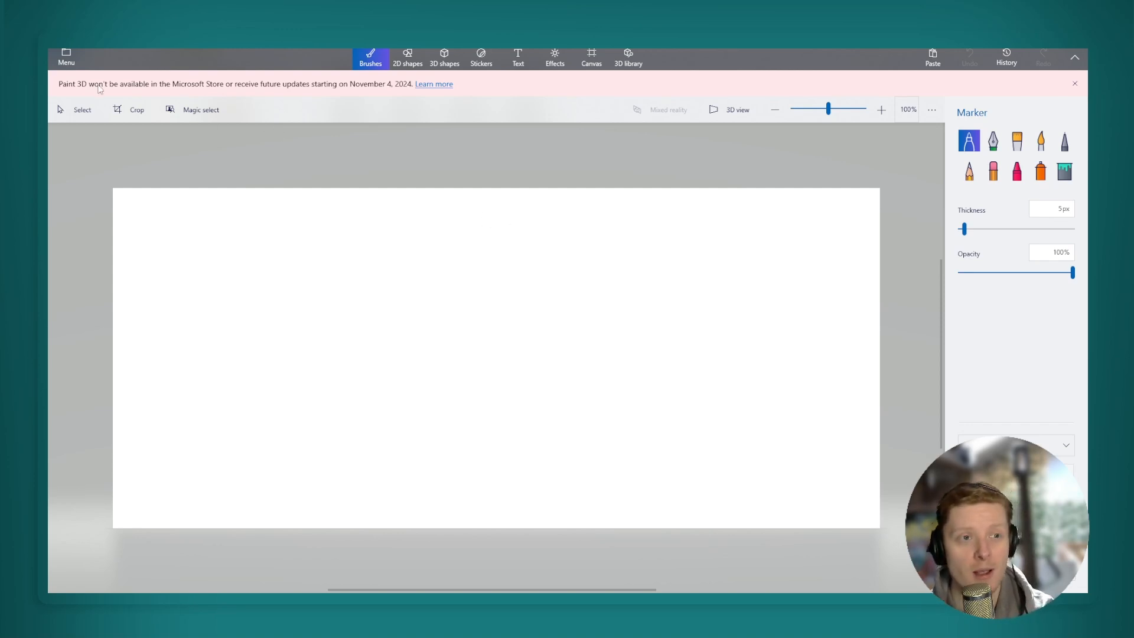
Switch to Paint 3D and open the Mona Lisa image with original colors and drop shadow
click(65, 57)
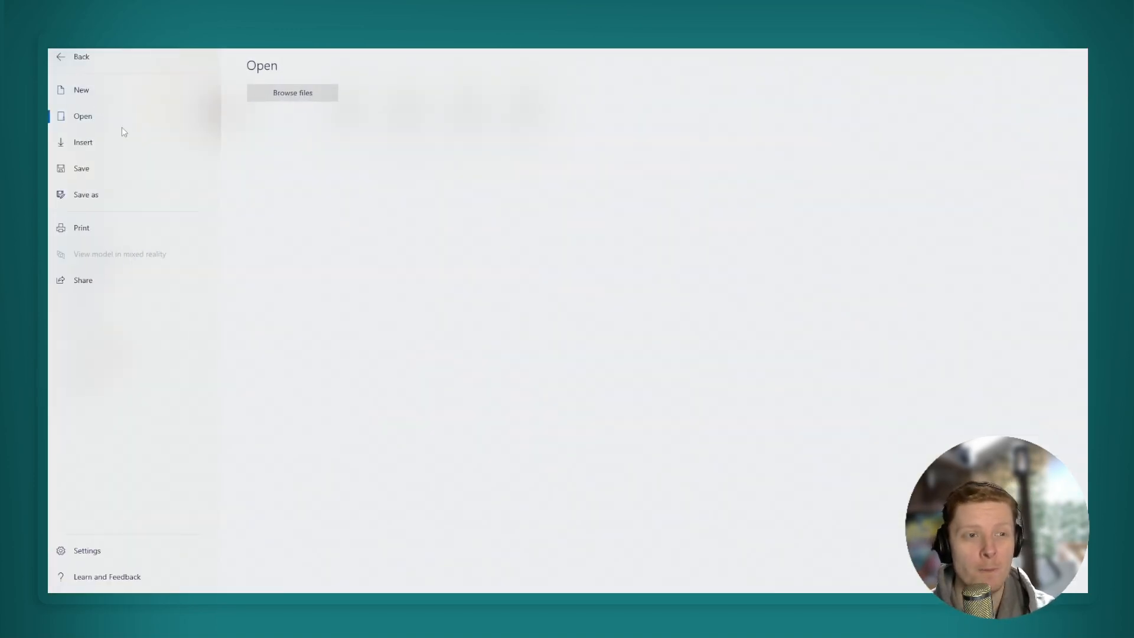
click(121, 126)
click(628, 243)
click(574, 394)
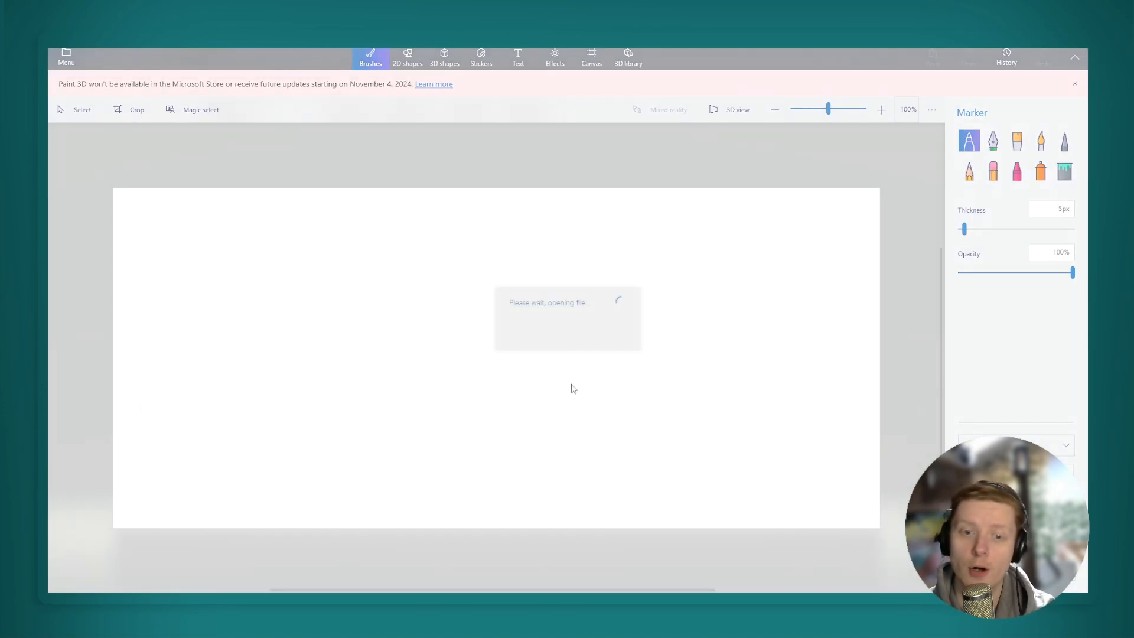
Erase both eyes from the Mona Lisa's face with the Eraser at 4 px thickness
scroll(513, 314, up, 1)
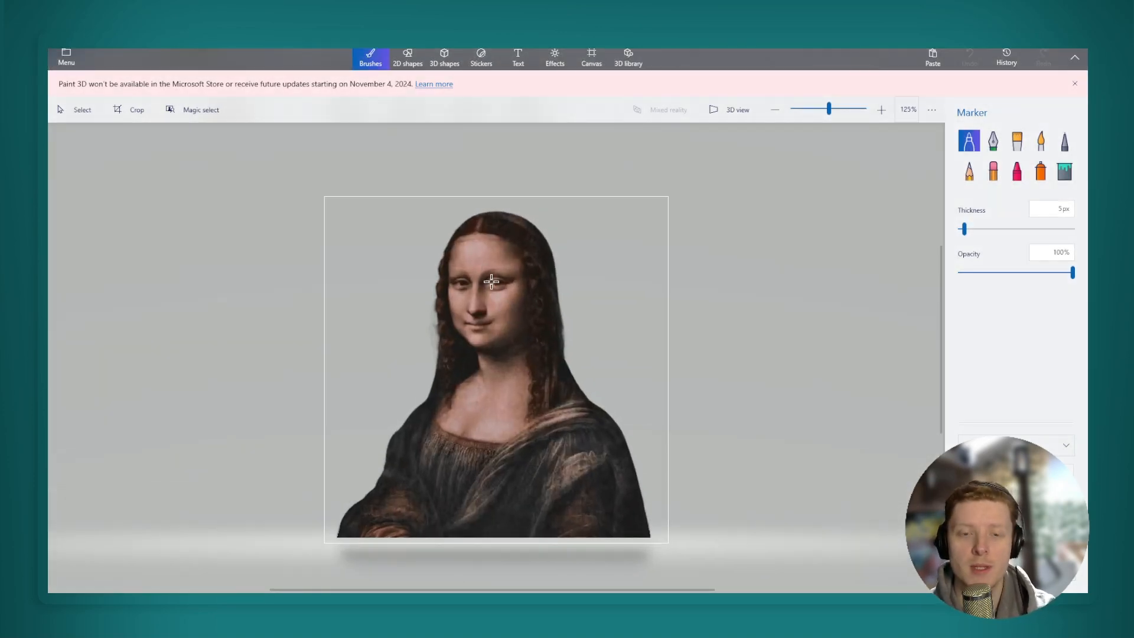
scroll(489, 284, up, 1)
scroll(490, 287, up, 2)
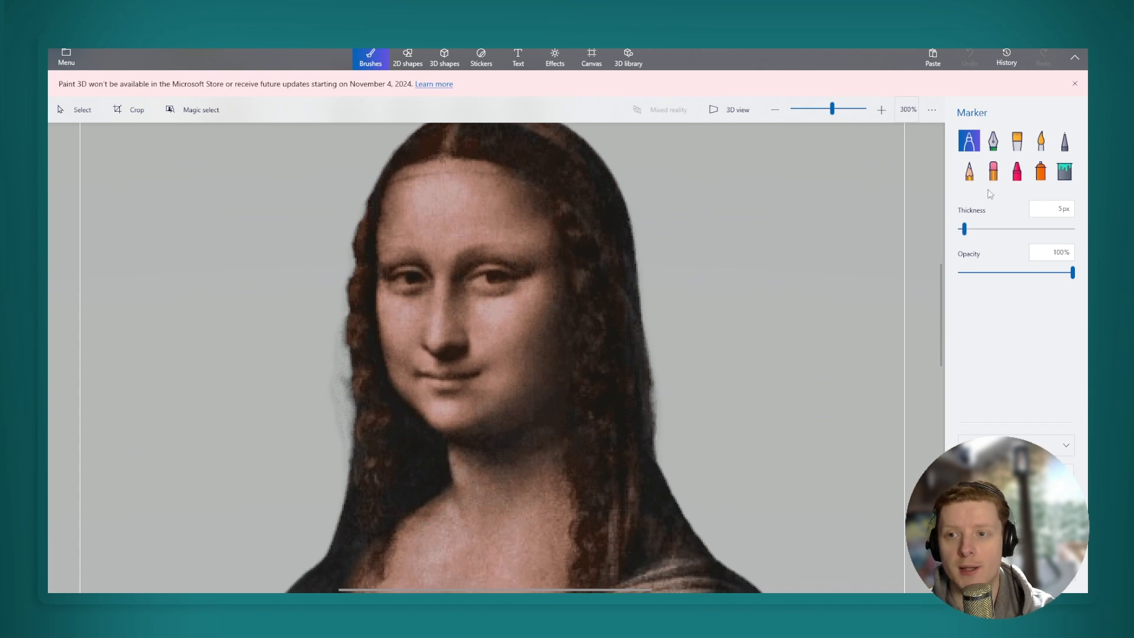
click(994, 173)
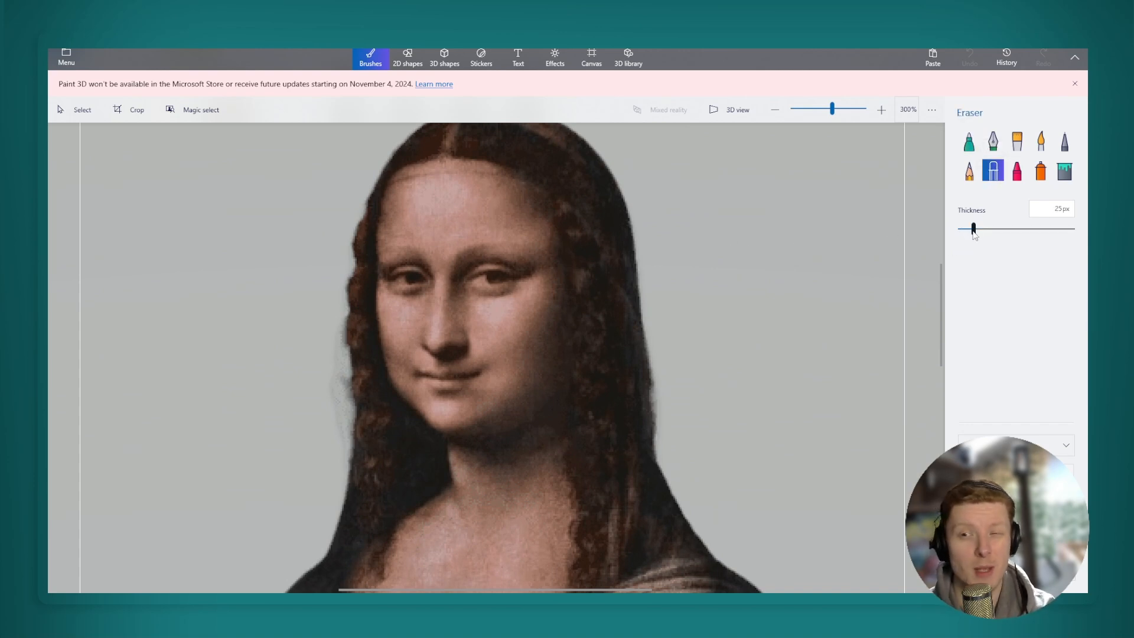
drag(974, 230, 968, 230)
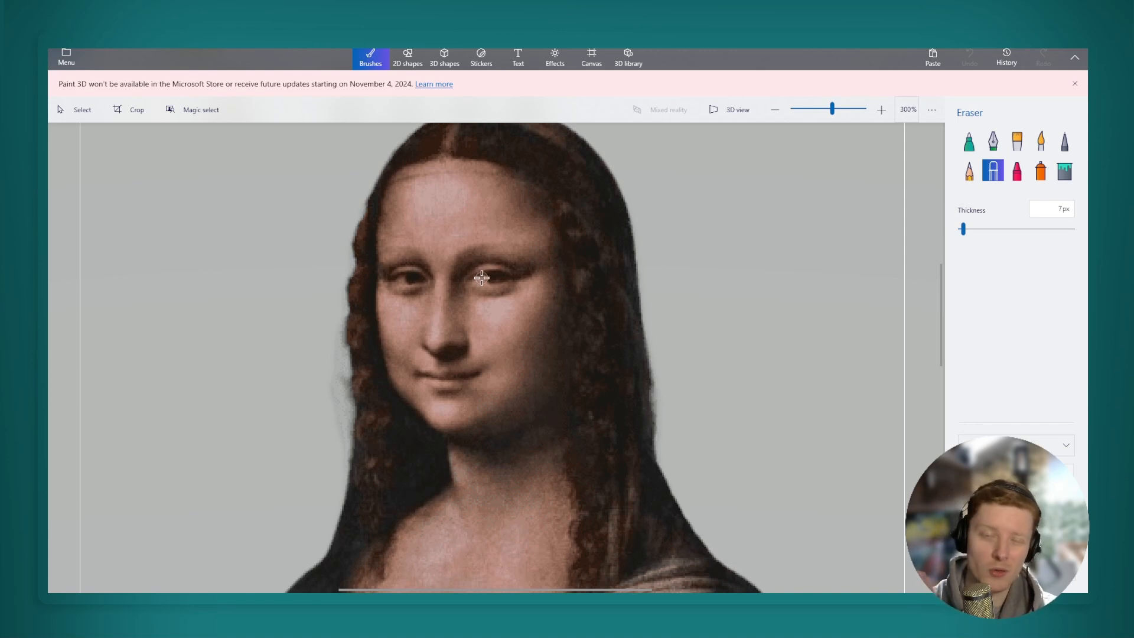
scroll(481, 277, up, 5)
mouse_move(440, 285)
mouse_down()
mouse_move(496, 269)
mouse_move(515, 269)
mouse_move(515, 285)
mouse_move(431, 284)
mouse_move(476, 270)
mouse_move(523, 278)
mouse_move(449, 286)
mouse_up()
mouse_move(449, 286)
mouse_down()
mouse_move(416, 289)
mouse_move(470, 283)
mouse_move(456, 296)
mouse_up()
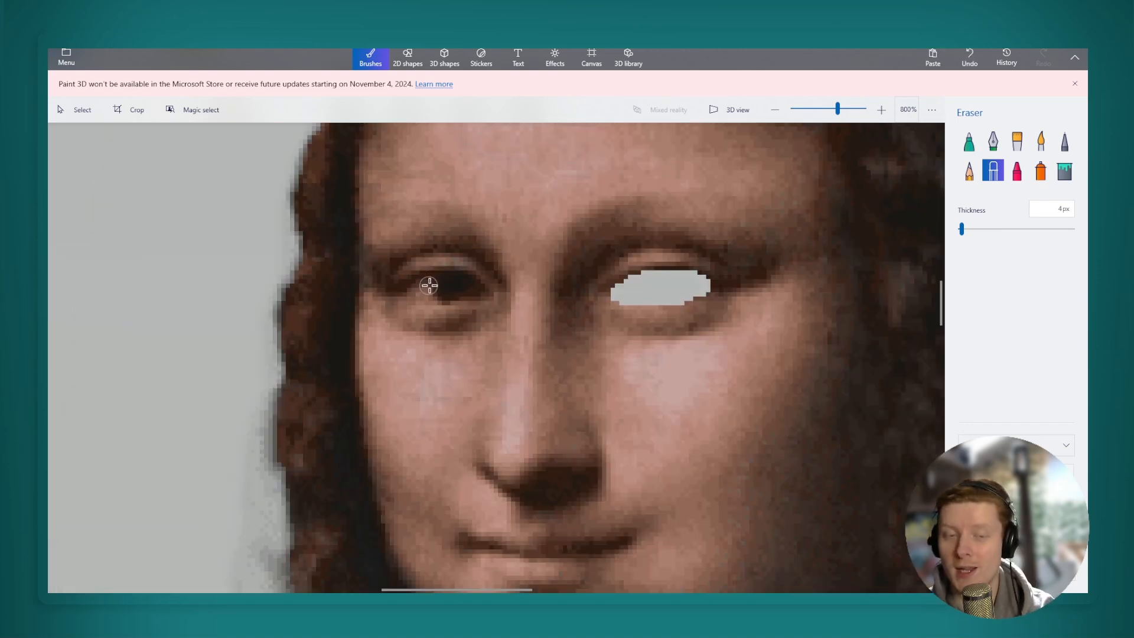
scroll(565, 251, down, 10)
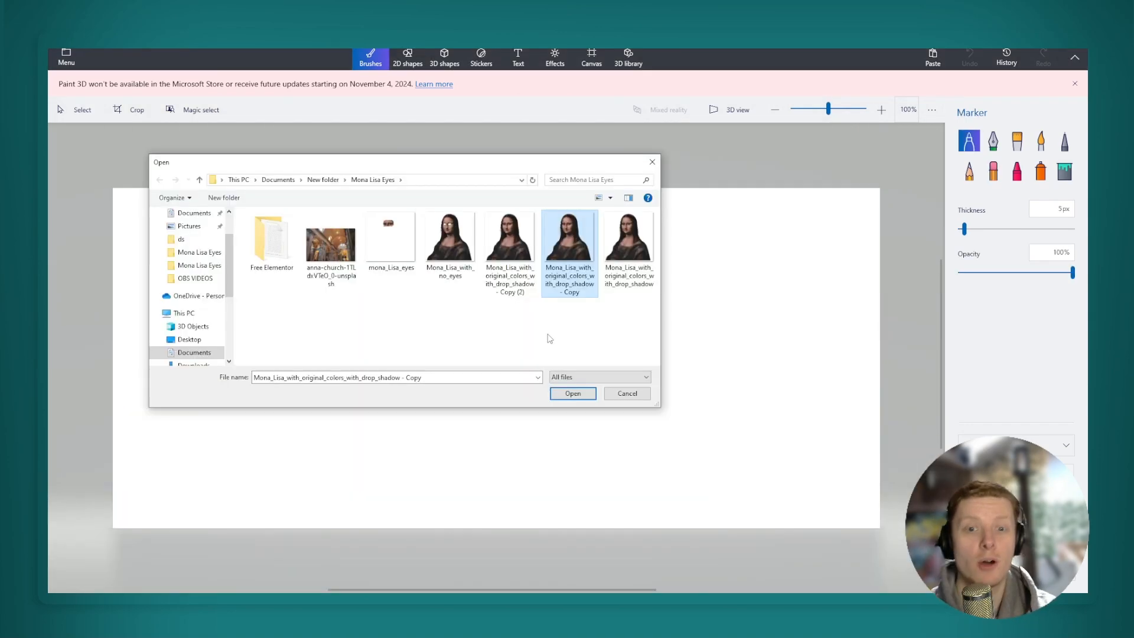
Open Mona_Lisa_with_original_colors_with_drop_shadow - Copy and erase the figure around the eyes, using the Eraser at 25 px and then thicker
click(573, 393)
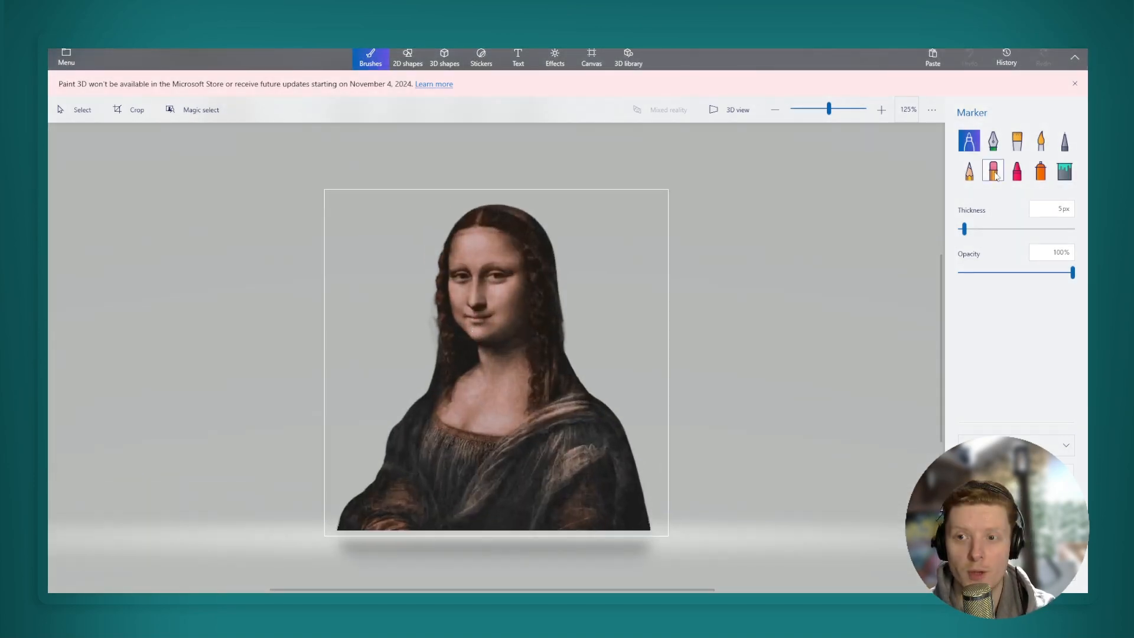
click(994, 171)
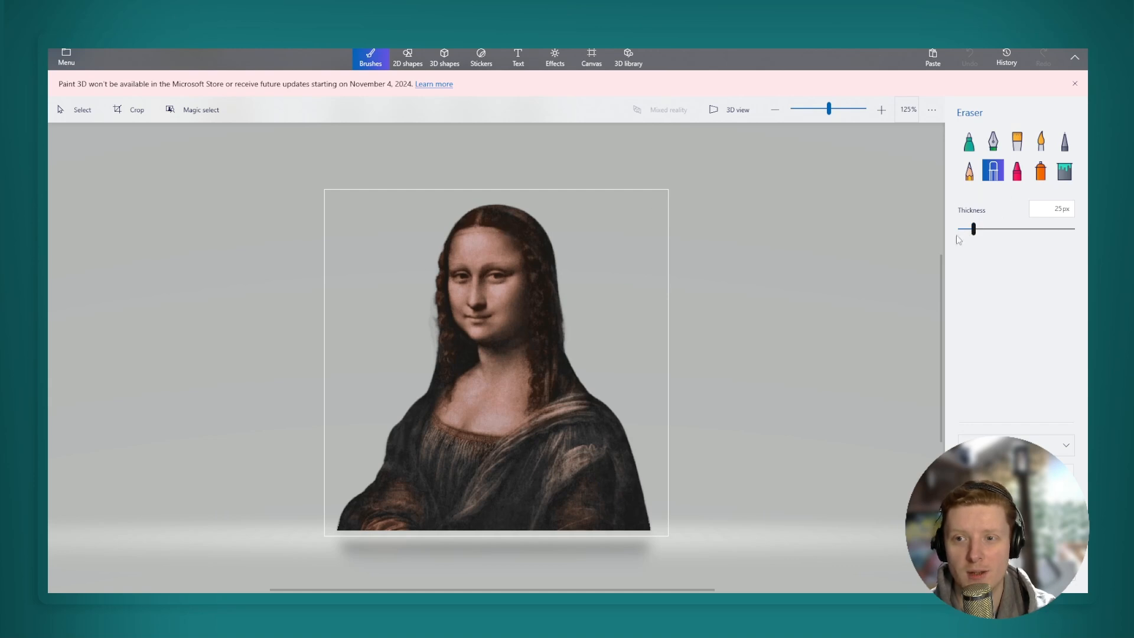
mouse_move(467, 223)
mouse_down()
mouse_move(421, 219)
mouse_move(543, 231)
mouse_move(466, 220)
mouse_move(558, 214)
mouse_move(560, 270)
mouse_move(550, 260)
mouse_move(561, 313)
mouse_move(438, 499)
mouse_move(449, 517)
mouse_move(618, 523)
mouse_move(654, 496)
mouse_up()
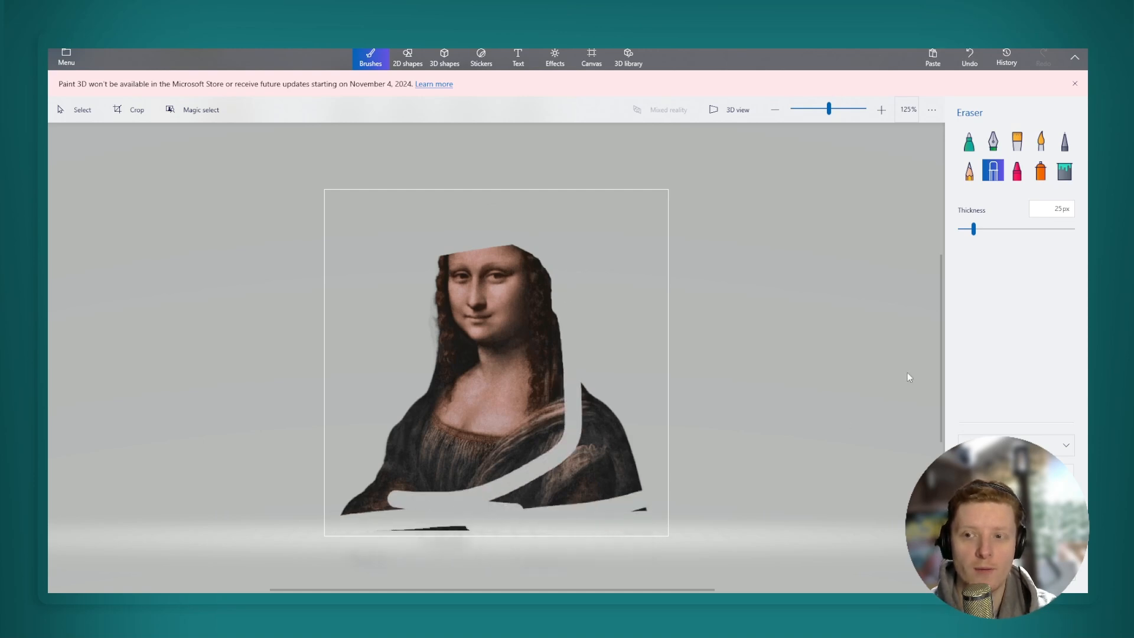
click(1010, 230)
mouse_move(500, 466)
mouse_down()
mouse_move(407, 469)
mouse_move(513, 494)
mouse_move(546, 273)
mouse_move(566, 275)
mouse_move(561, 284)
mouse_move(537, 224)
mouse_move(500, 211)
mouse_up()
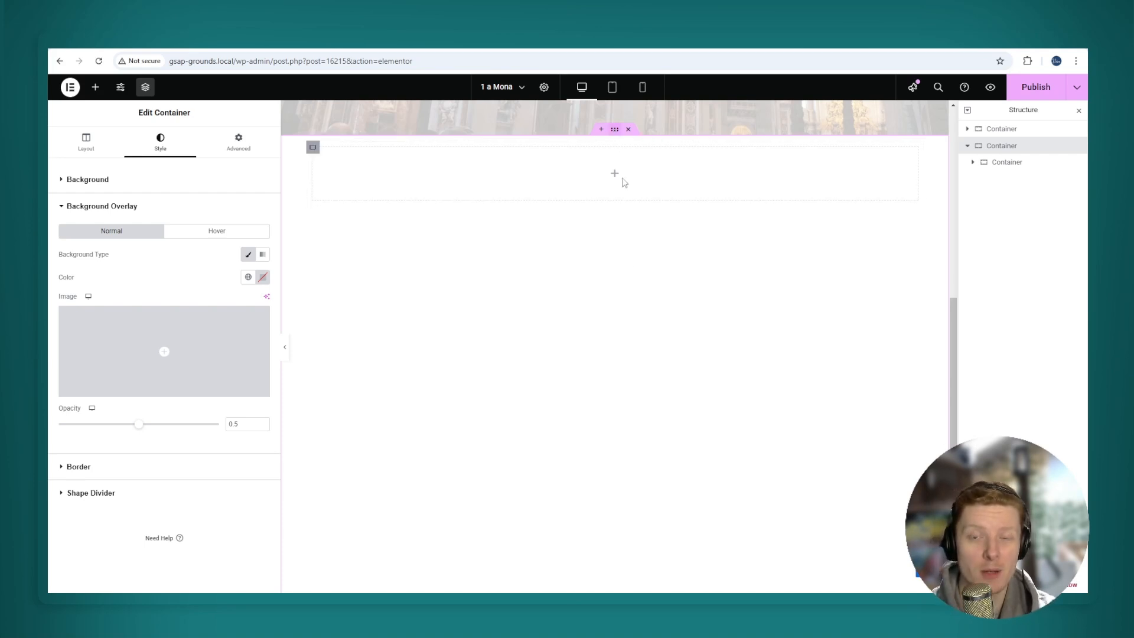
Upload the anna-church unsplash image from the Mona Lisa Eyes folder and insert it as the second section container's background overlay
scroll(624, 182, up, 8)
scroll(617, 286, down, 8)
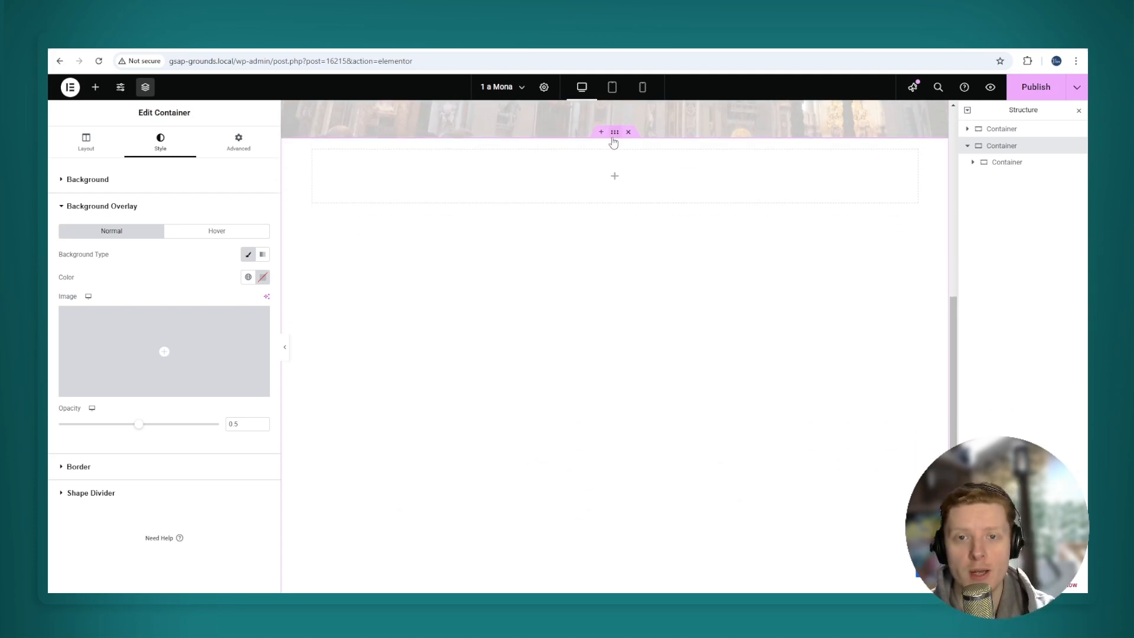
click(114, 208)
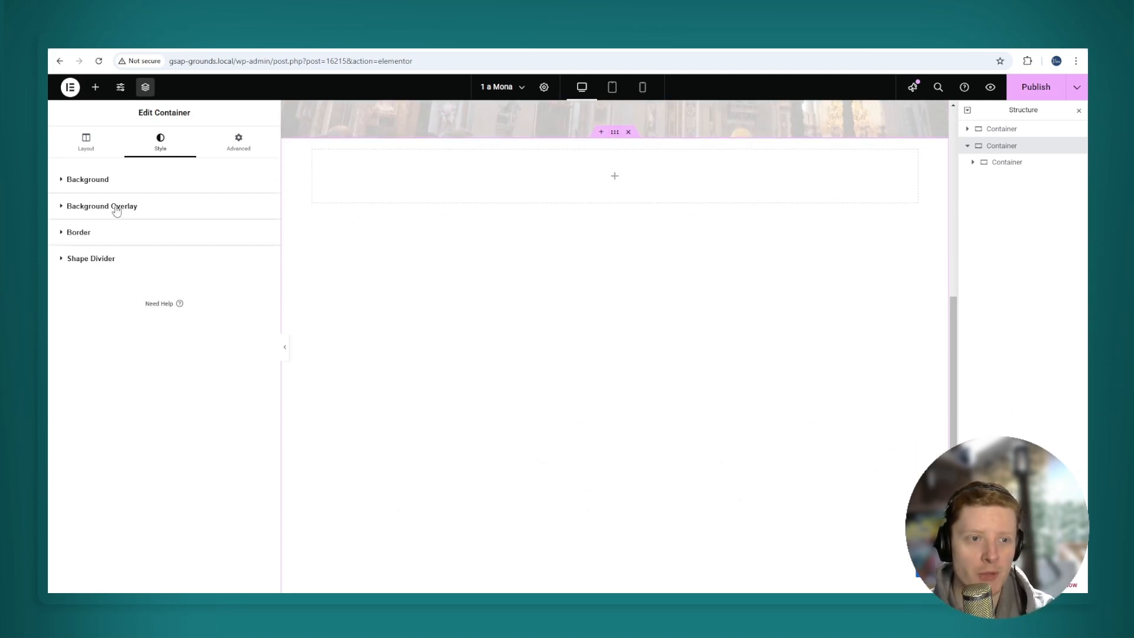
click(116, 207)
click(131, 331)
click(596, 316)
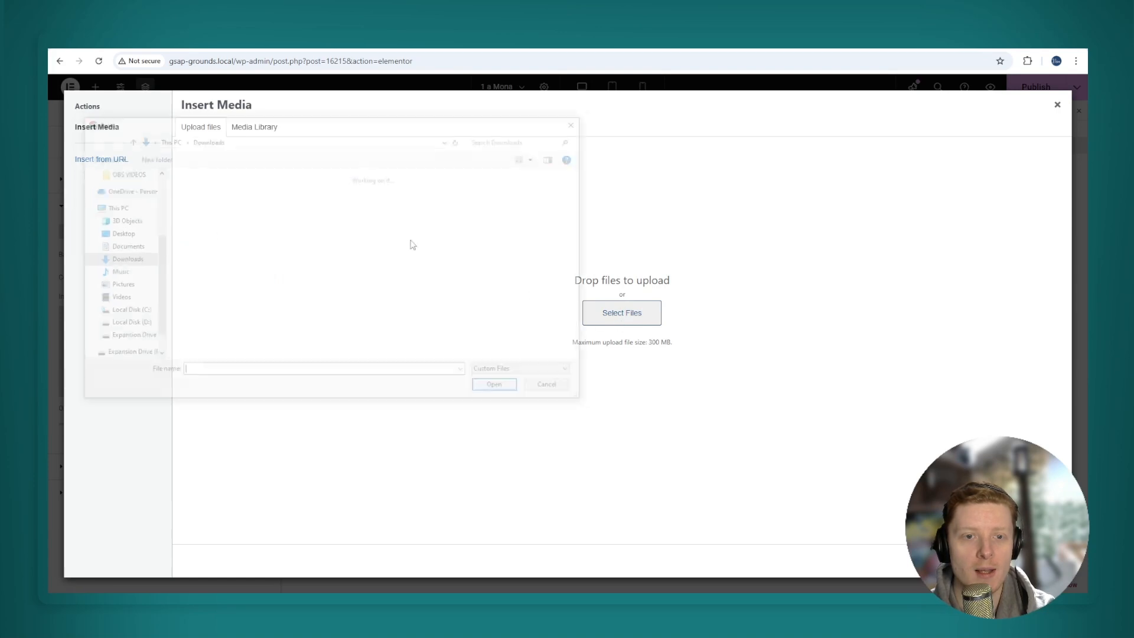
double_click(352, 281)
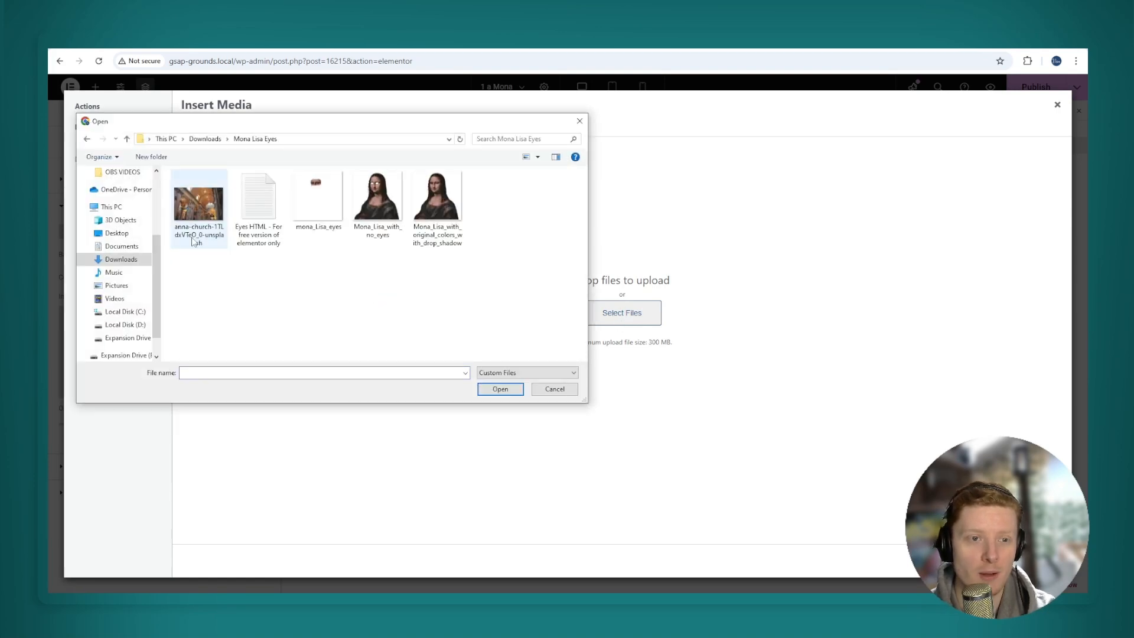
click(198, 204)
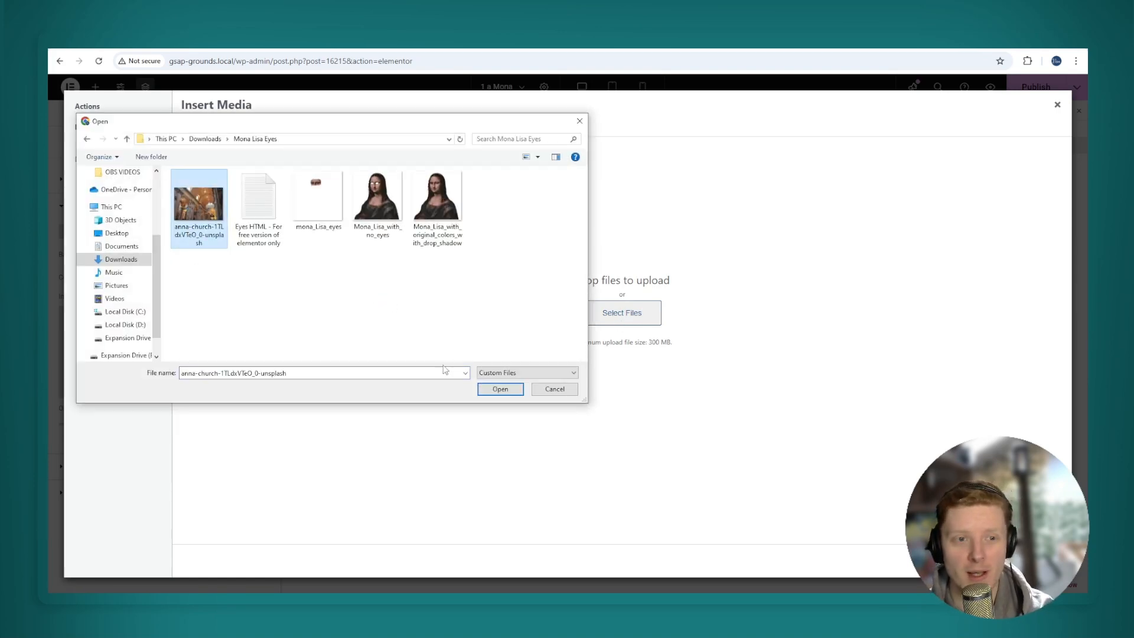
click(500, 390)
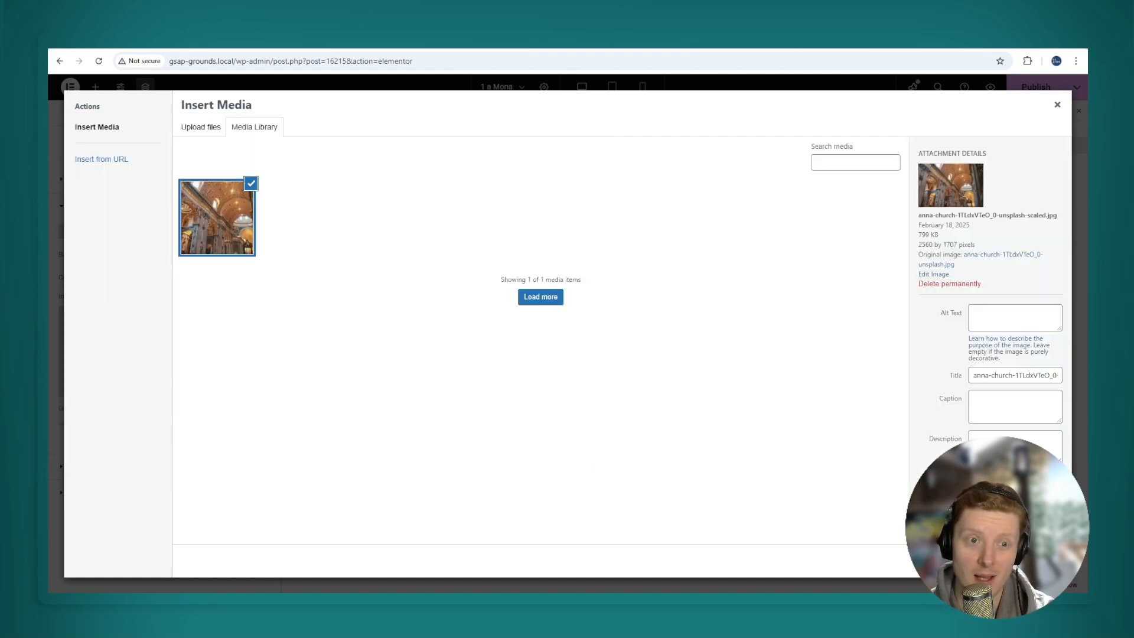
click(1043, 561)
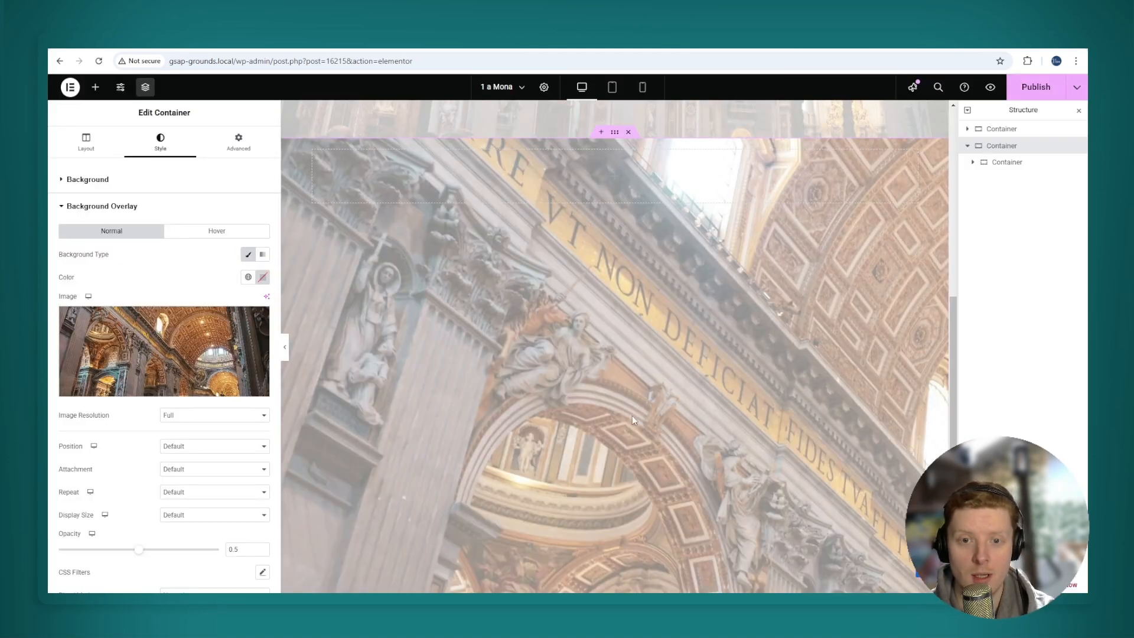
Set the overlay image's position to Center Center, repeat to No-repeat and display size to Cover
scroll(186, 366, down, 1)
click(186, 361)
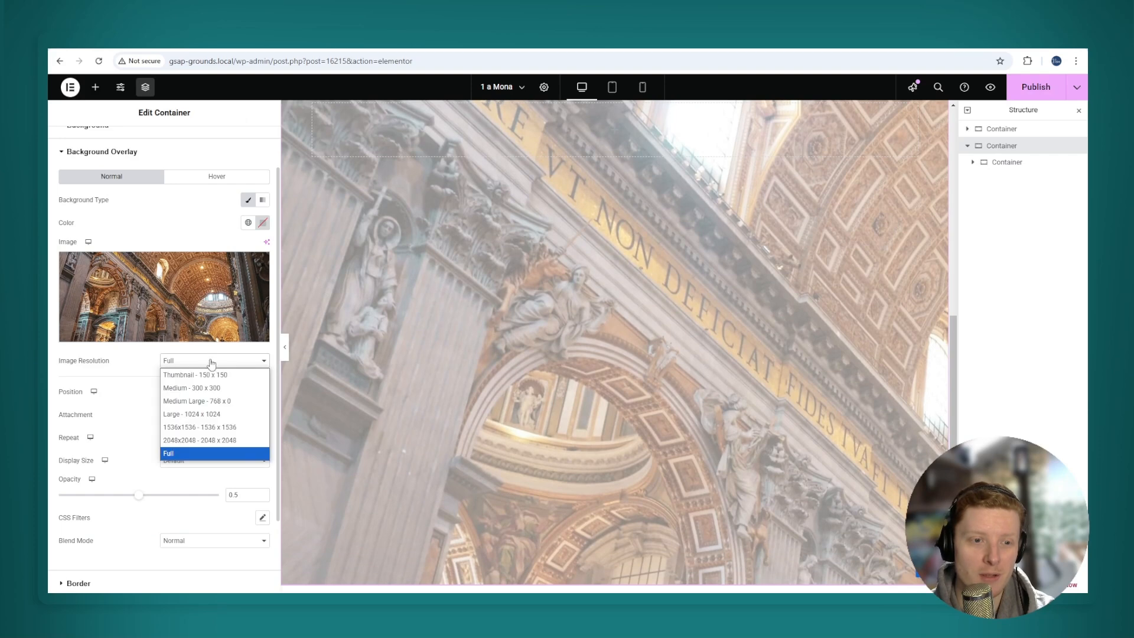
click(186, 361)
click(177, 391)
click(195, 418)
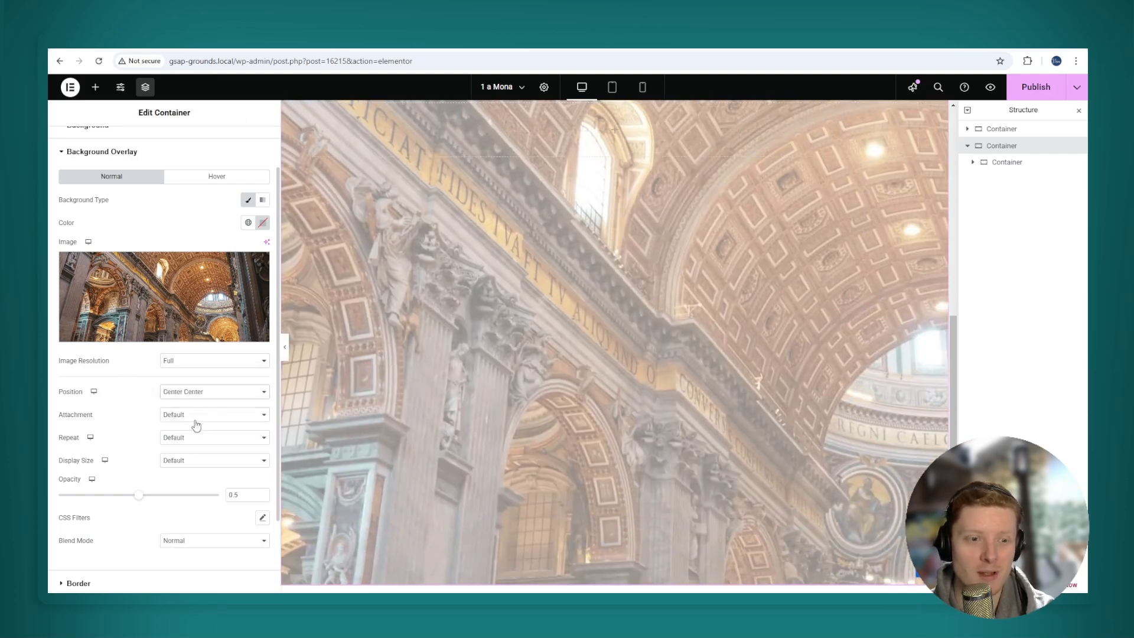
click(208, 414)
click(188, 419)
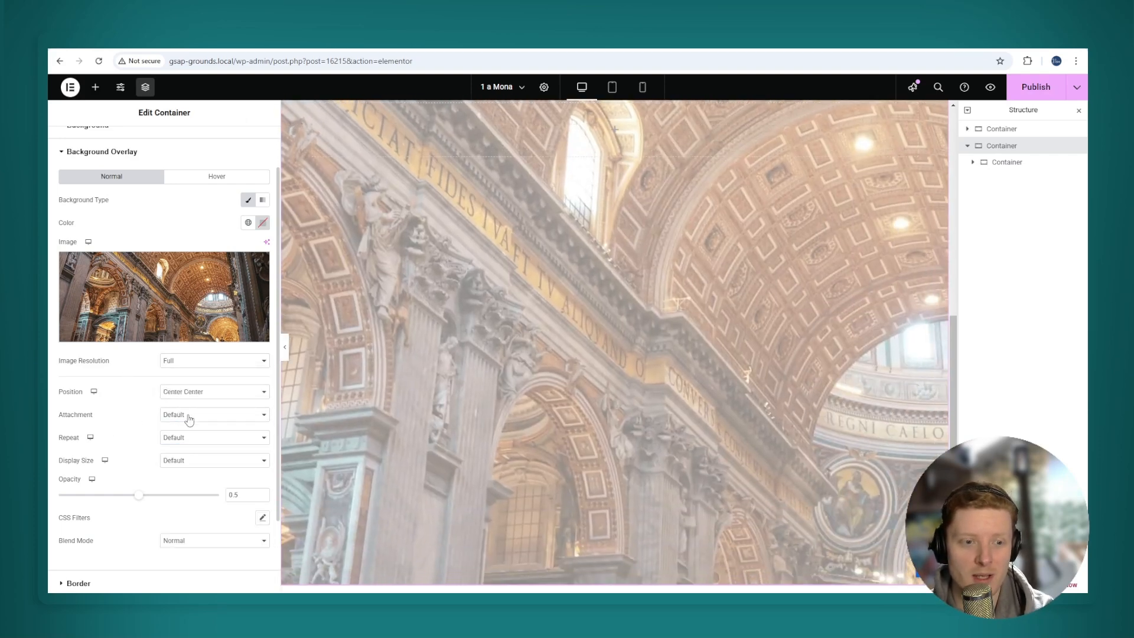
click(193, 440)
click(192, 464)
click(195, 461)
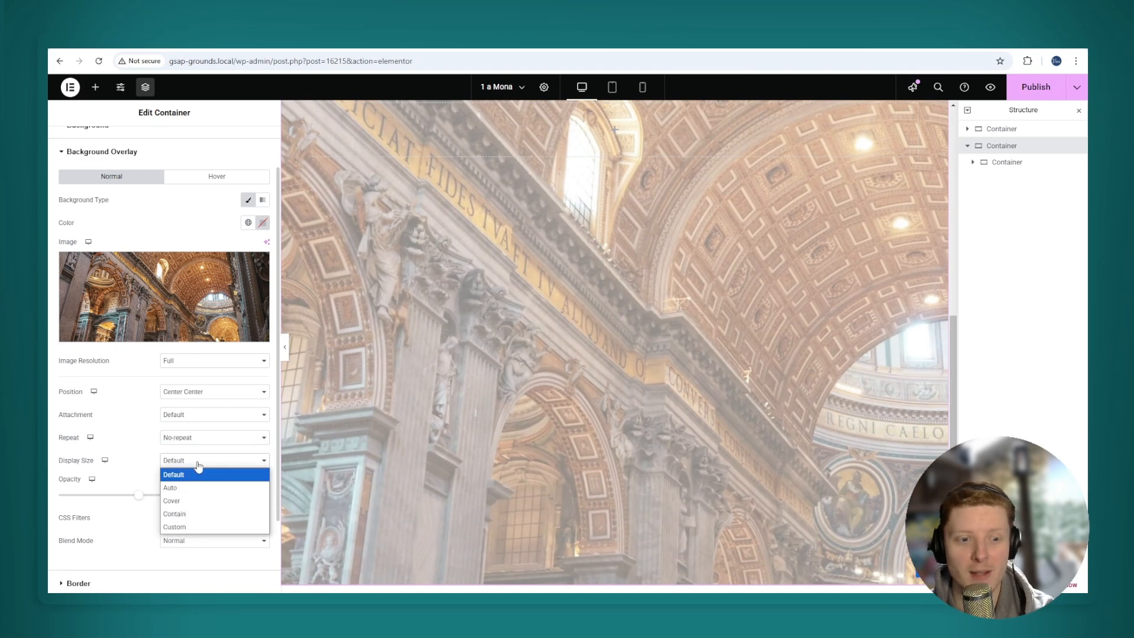
click(191, 502)
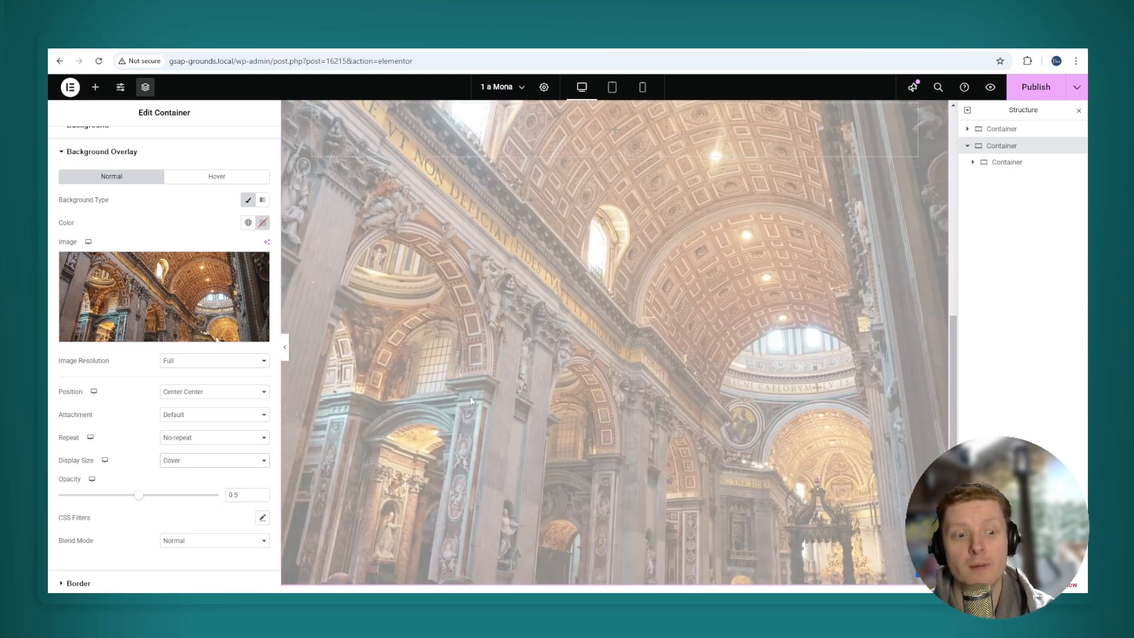
Compare the overlay with the finished section above and set its opacity to 0.25
scroll(399, 484, up, 9)
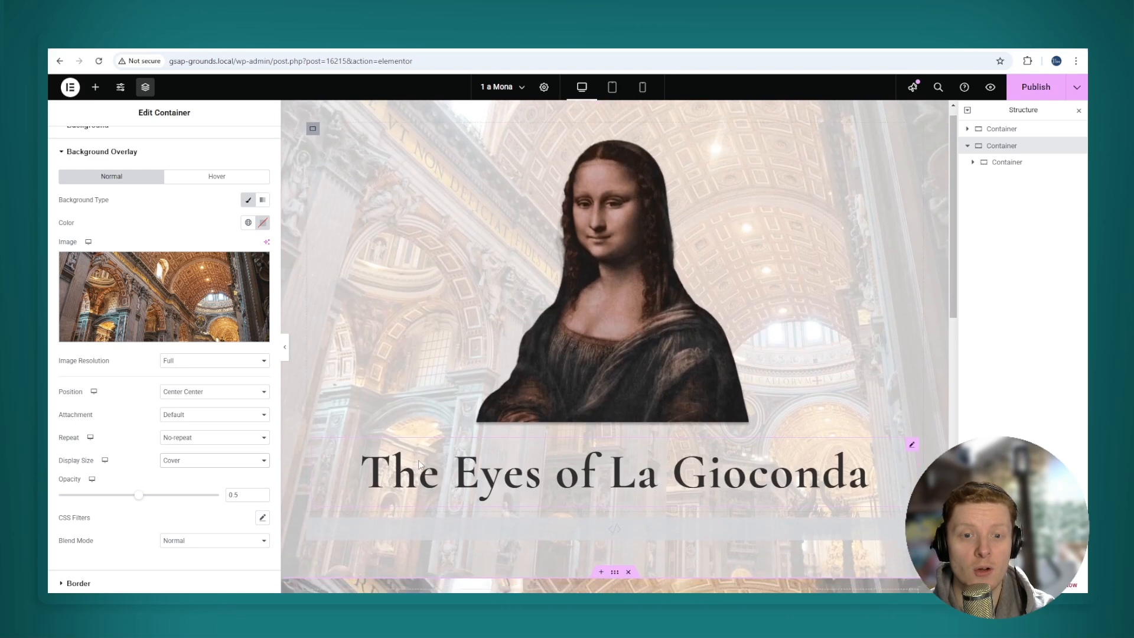
scroll(394, 440, down, 9)
scroll(393, 435, down, 1)
click(262, 498)
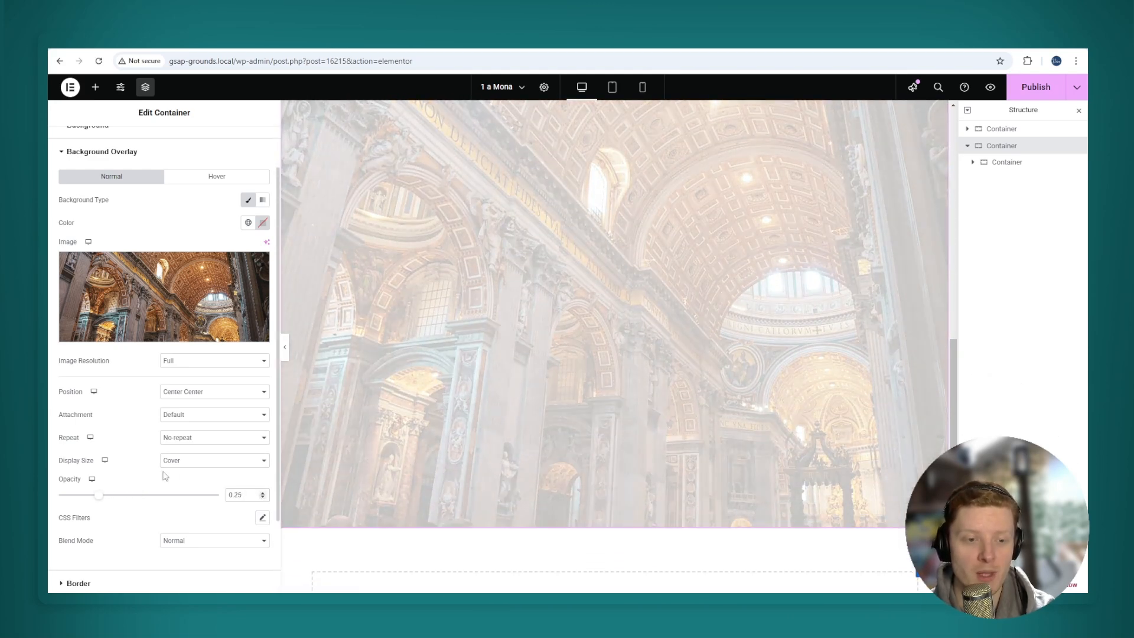
scroll(481, 452, up, 1)
scroll(481, 451, up, 3)
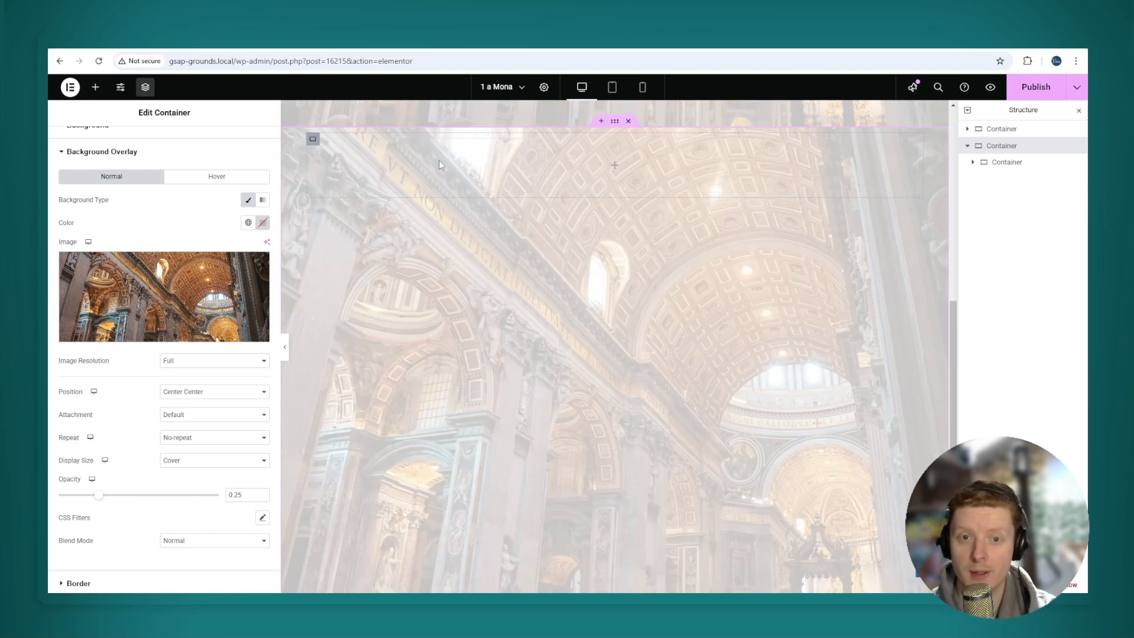
Add an Image widget to the inner container and set its picture to the Mona Lisa with no eyes
click(313, 140)
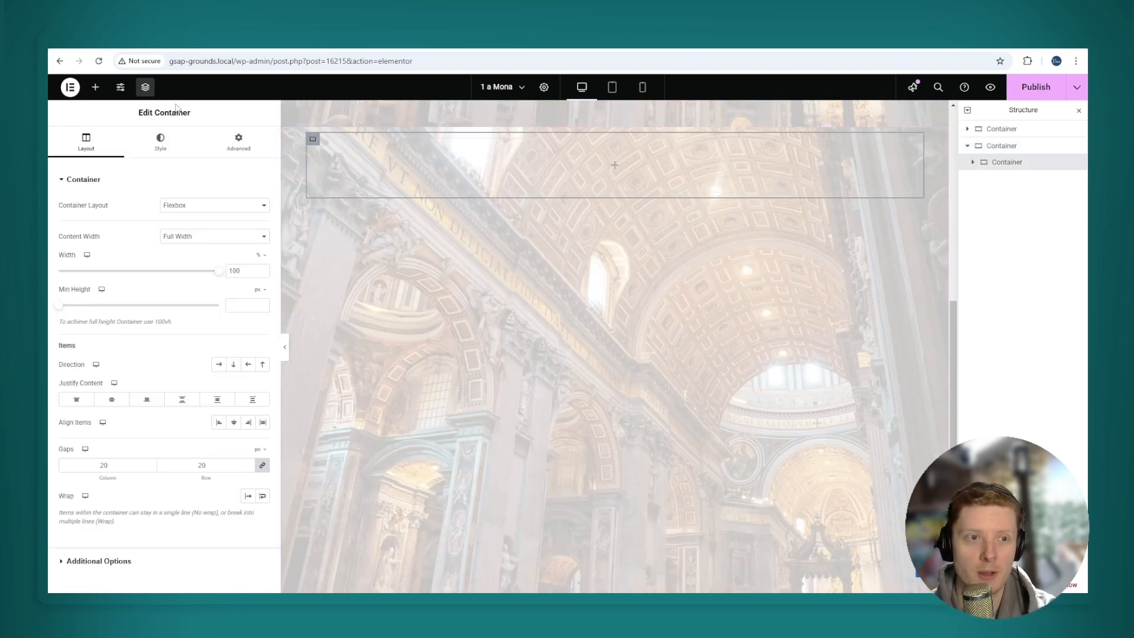
click(96, 88)
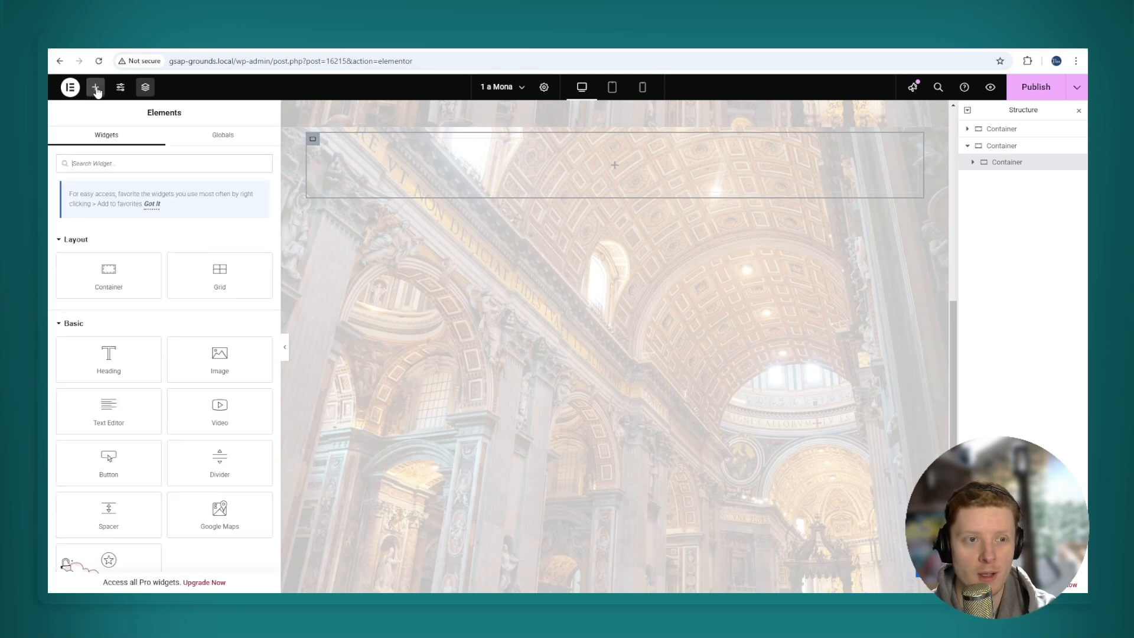
click(211, 362)
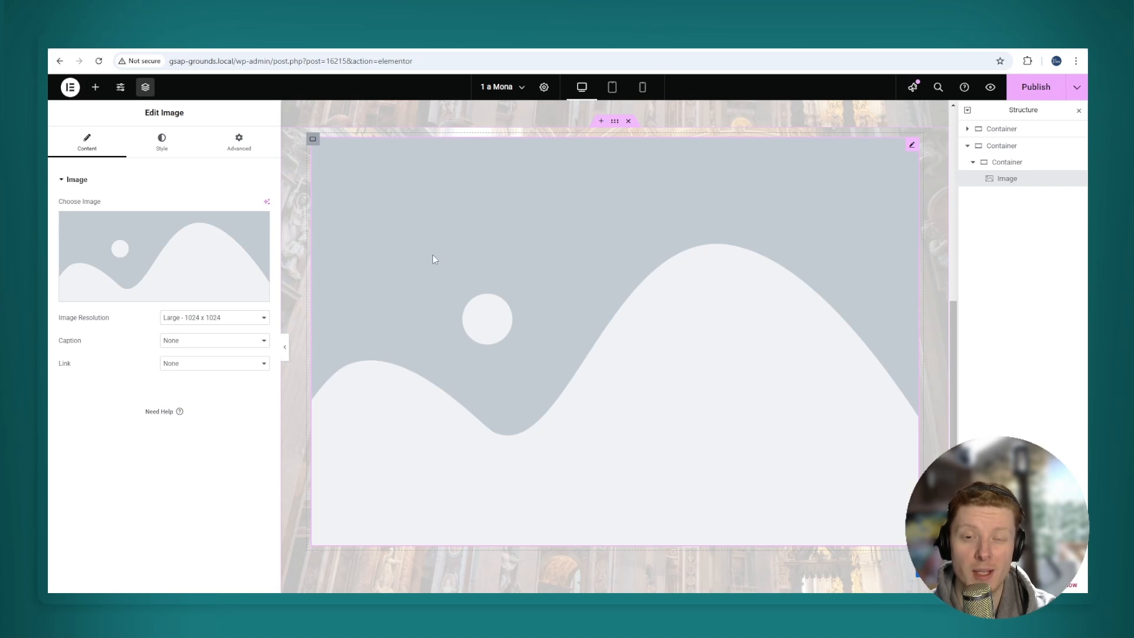
mouse_move(185, 247)
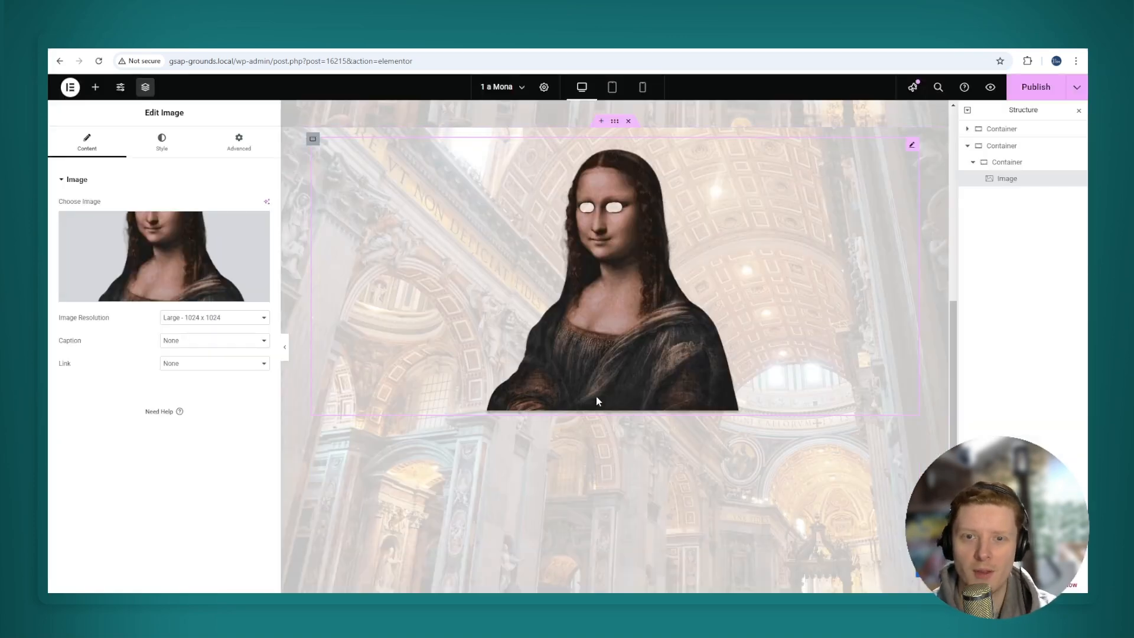
Duplicate the eyeless Mona Lisa image within the inner container
right_click(1007, 180)
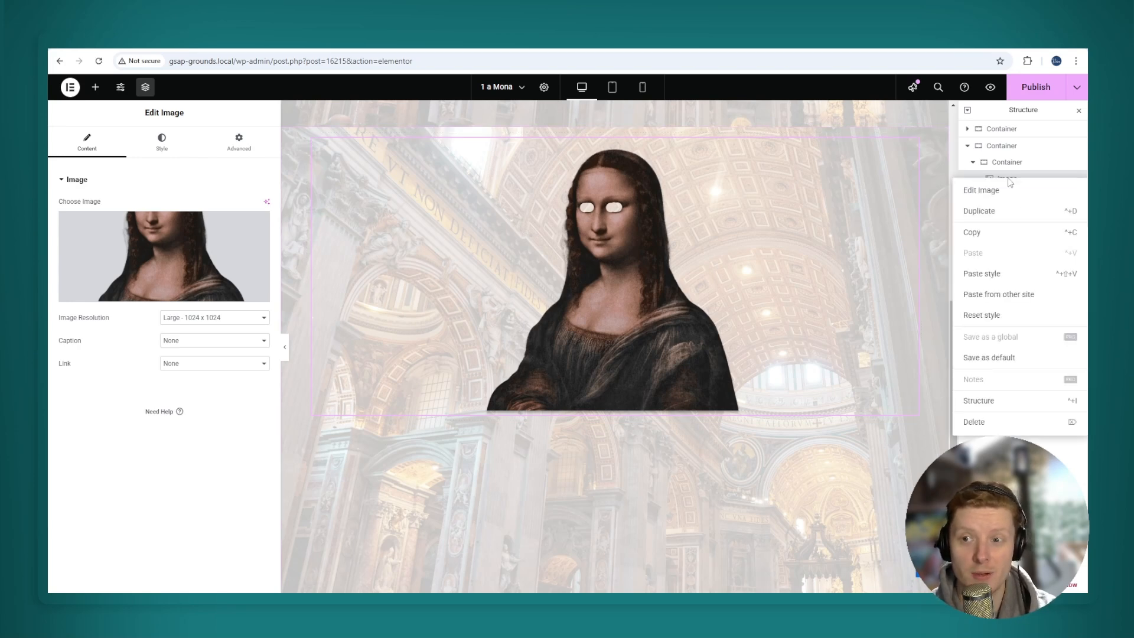
click(981, 212)
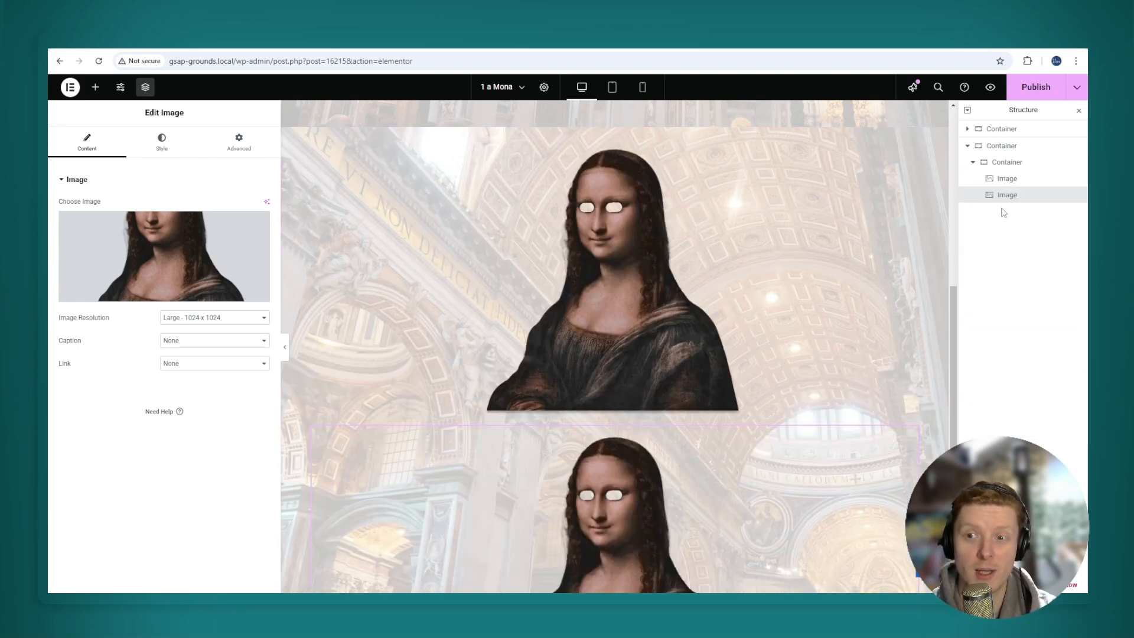
scroll(649, 378, down, 2)
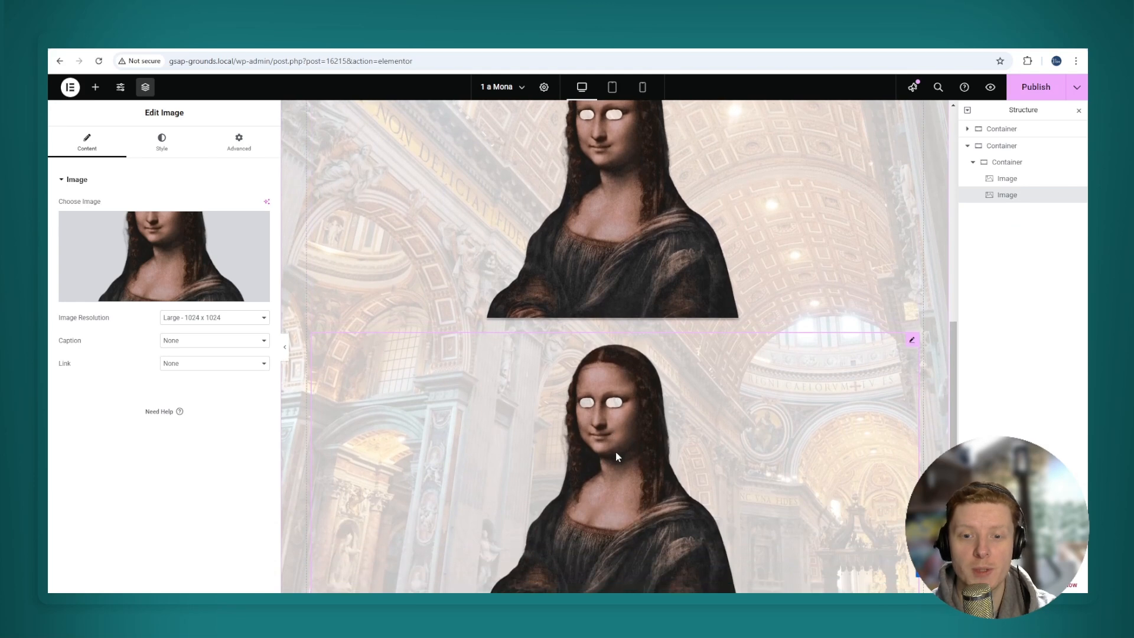
scroll(626, 440, down, 2)
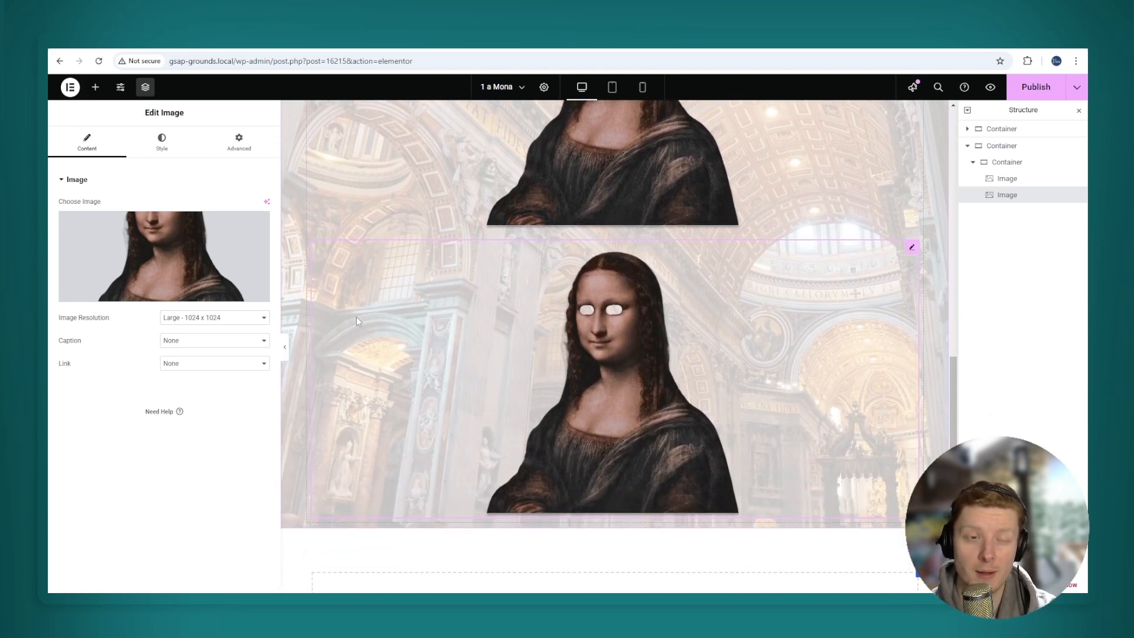
Replace the duplicated image's picture with ML-eyes.png from the media library
click(195, 258)
click(402, 229)
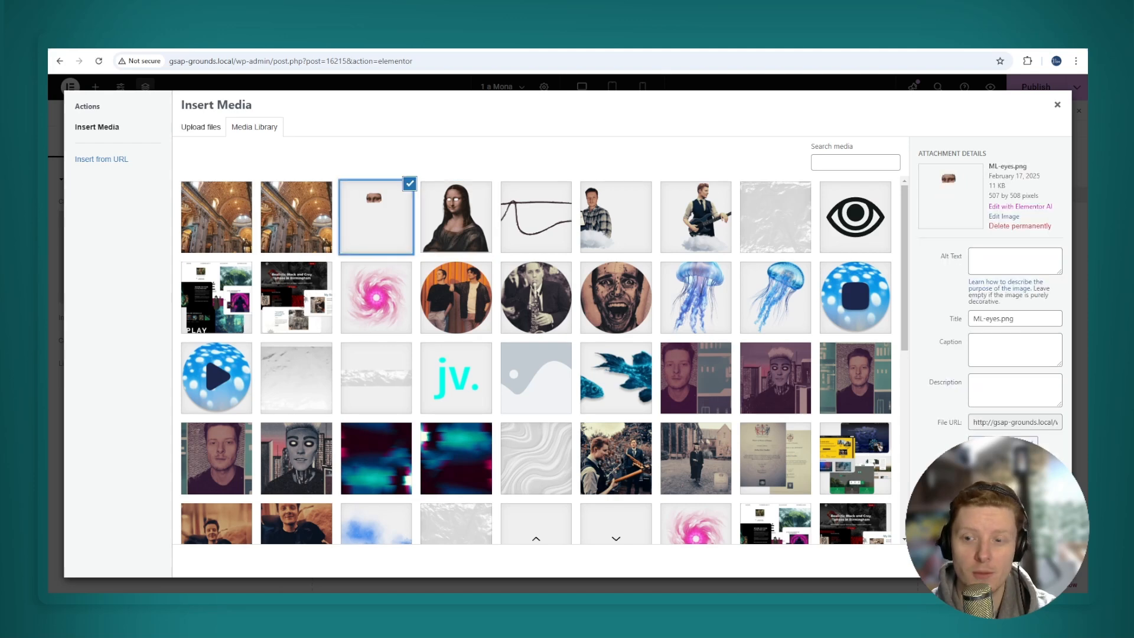
click(1044, 561)
scroll(668, 400, up, 4)
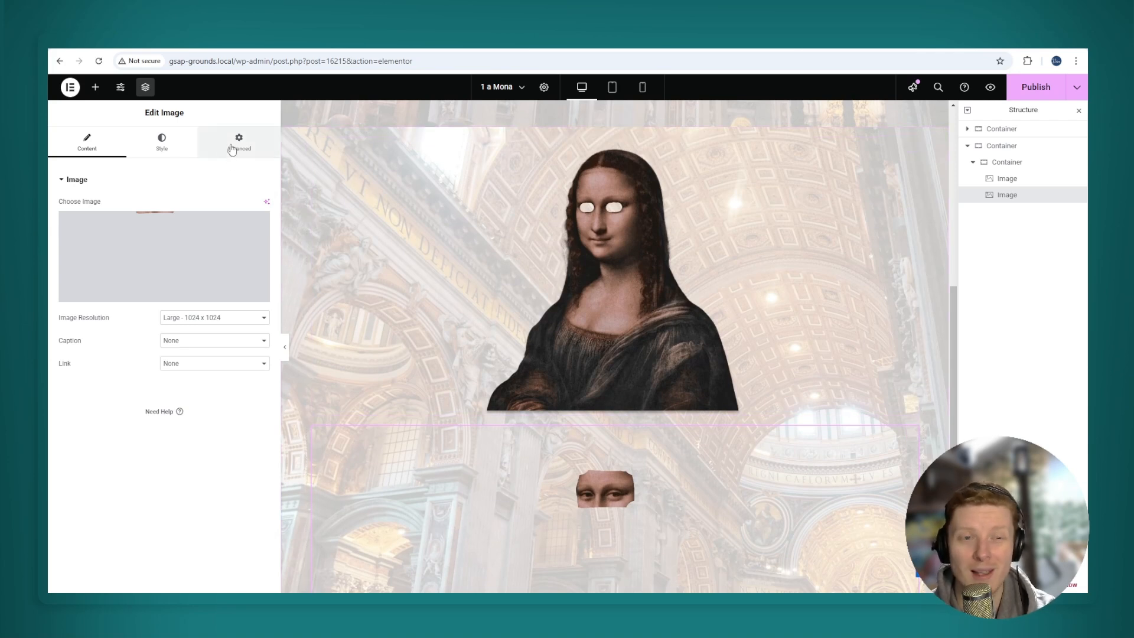
Set the eyes image's position to Absolute
click(233, 150)
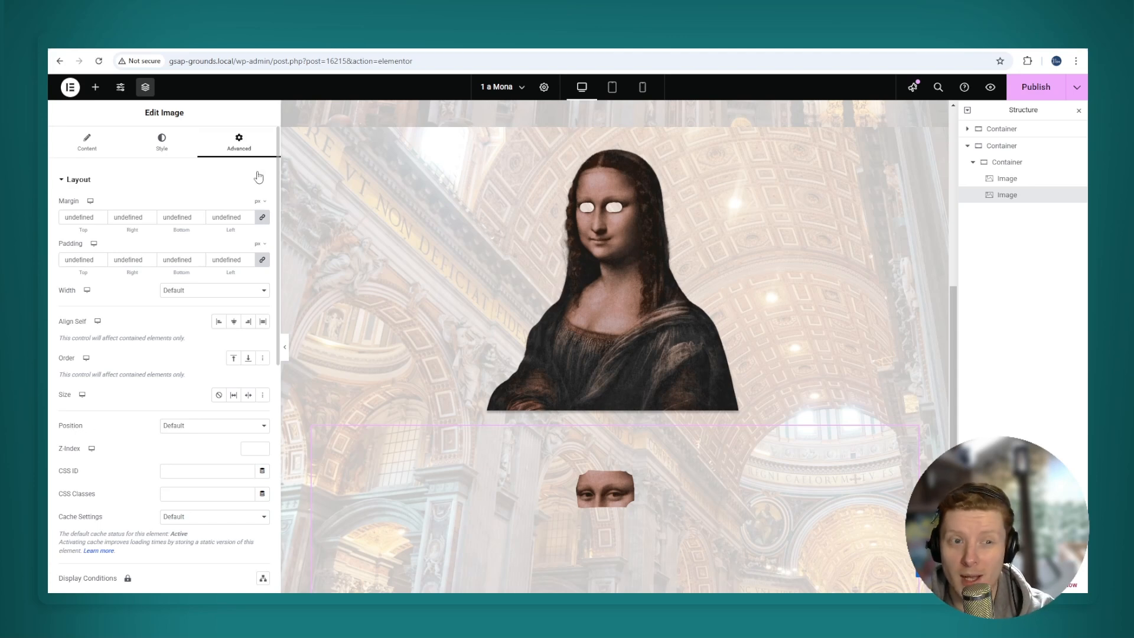
click(198, 430)
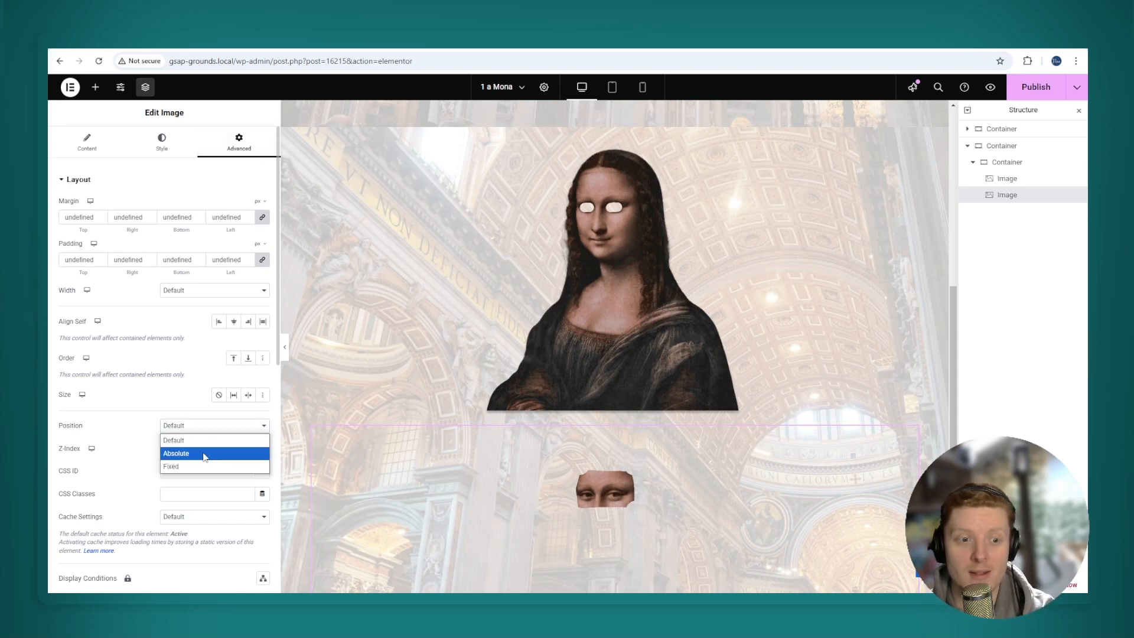
click(177, 454)
scroll(425, 325, up, 1)
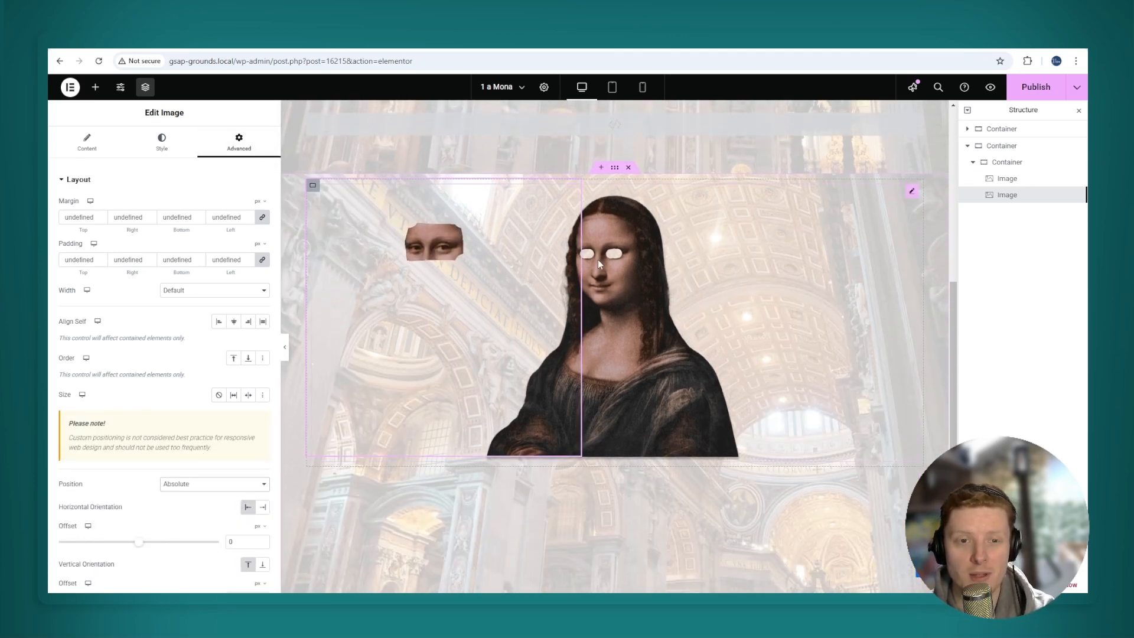
Align the eyes with the Mona Lisa's face using a horizontal offset of 317 px and a vertical offset of 13 px
scroll(217, 394, down, 2)
drag(139, 433, 163, 436)
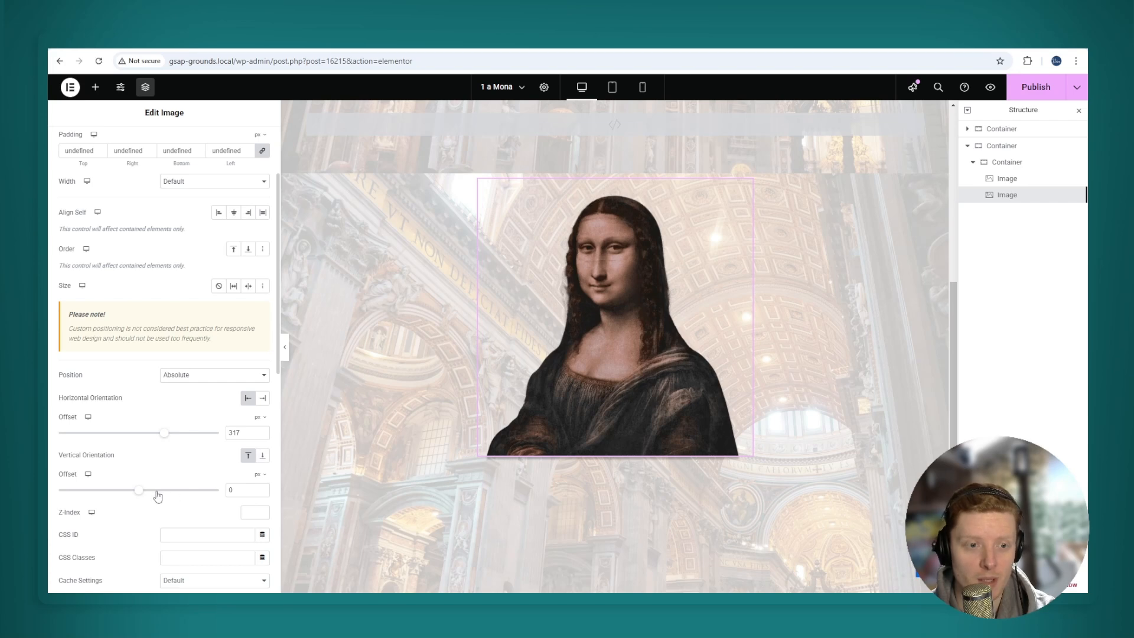
drag(140, 491, 142, 495)
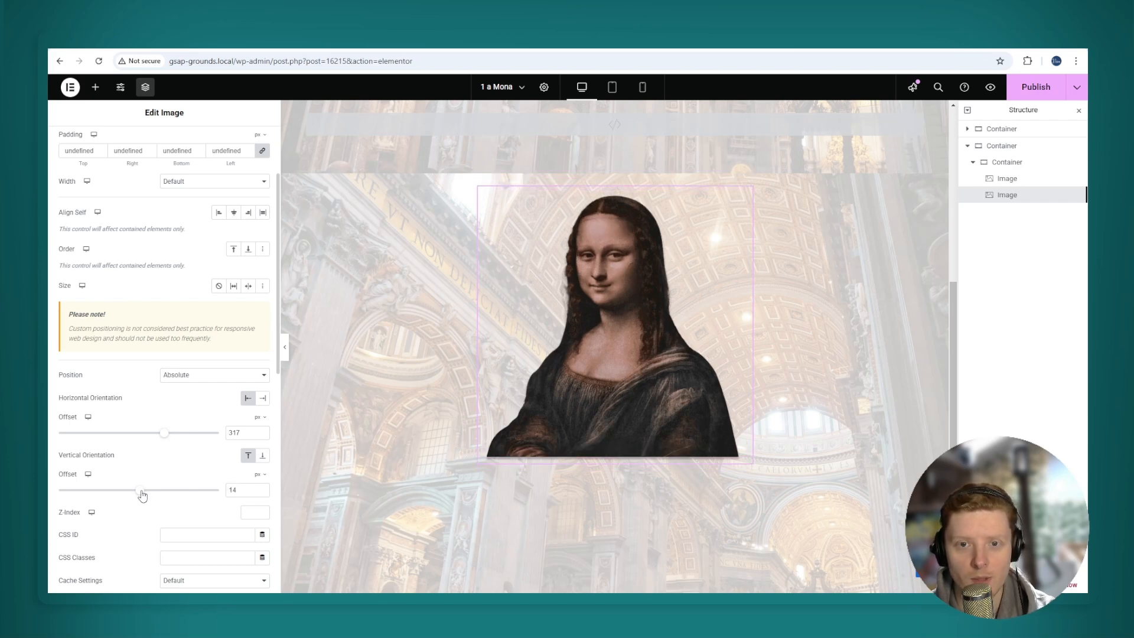
click(263, 494)
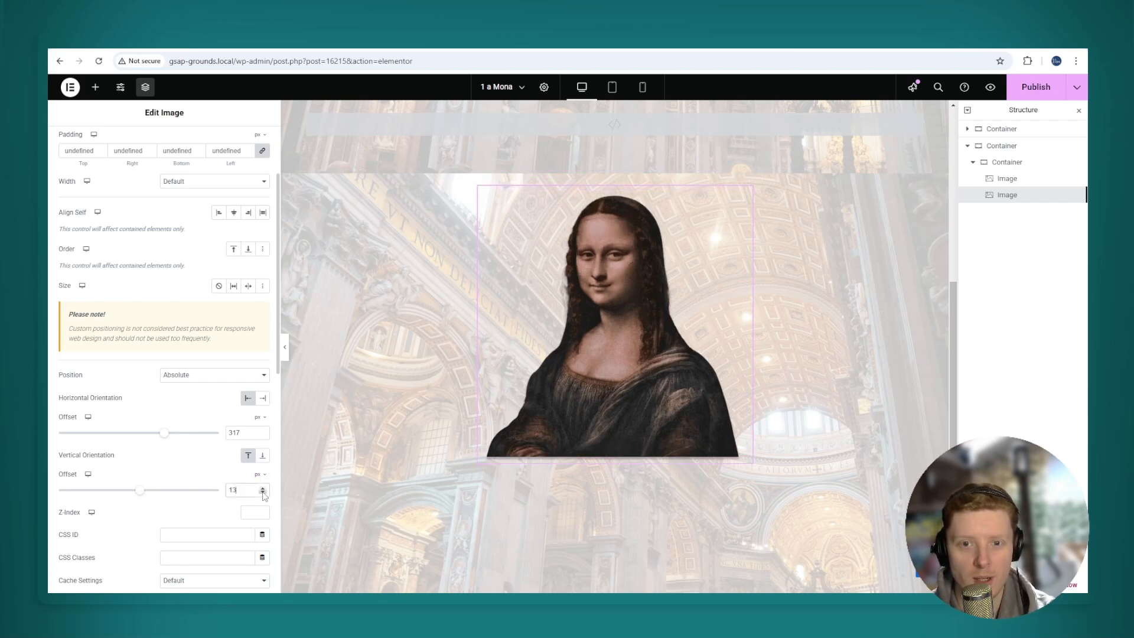
click(262, 494)
click(263, 488)
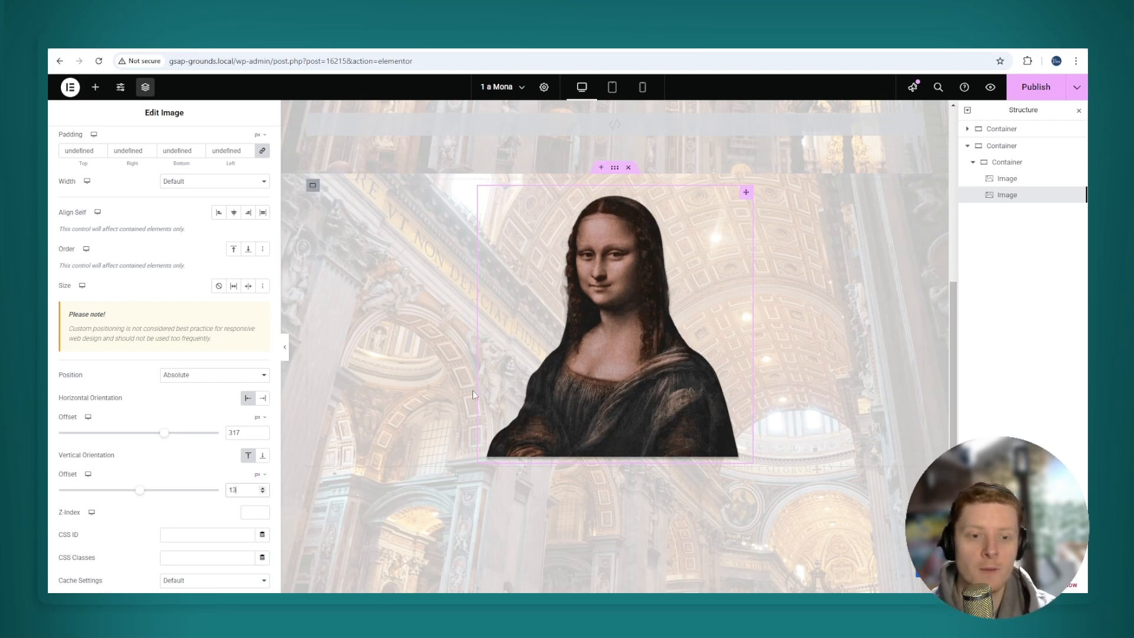
Rename the portrait and eyes images as image 1 and image 2, and set their z-index to 5 and 1 respectively
click(1022, 179)
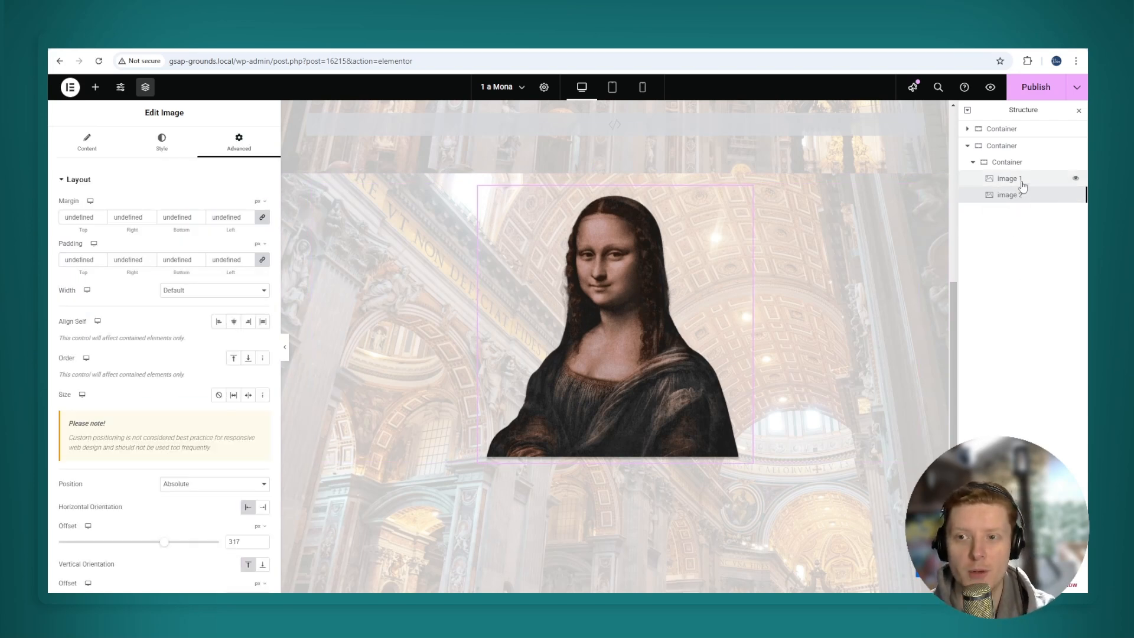
click(1019, 179)
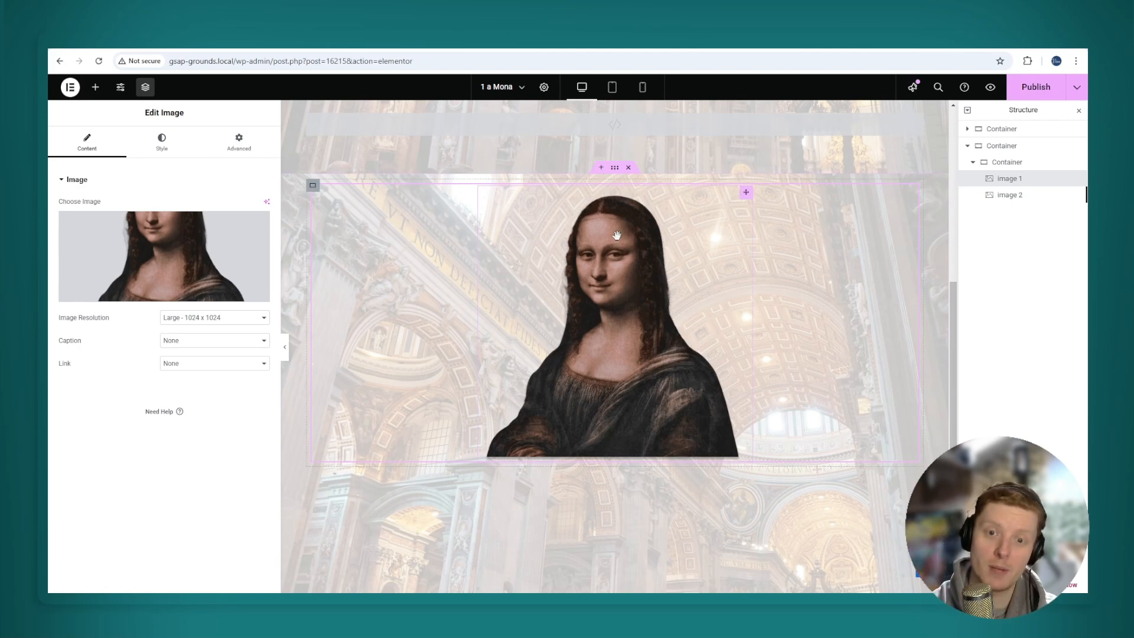
click(237, 143)
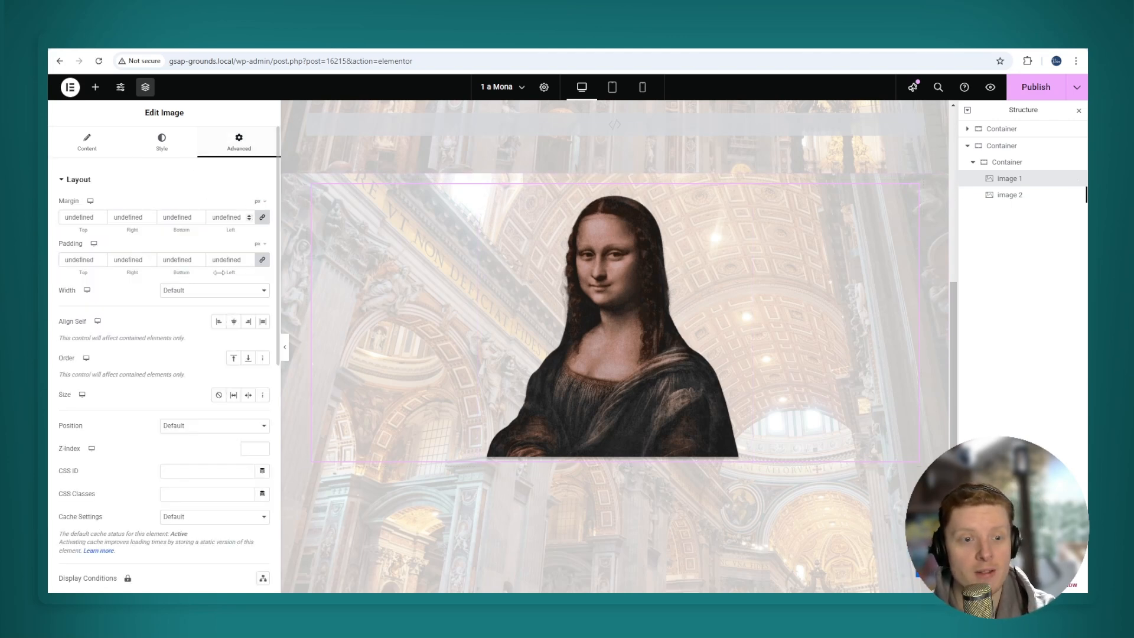
click(260, 449)
text(5)
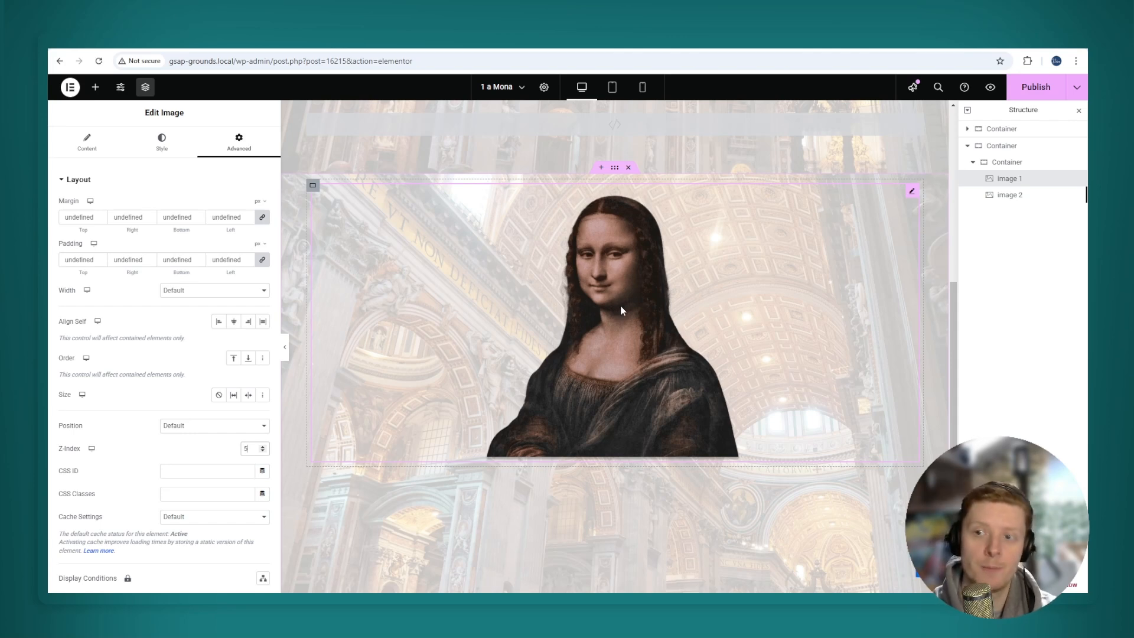
click(1003, 196)
scroll(234, 193, down, 3)
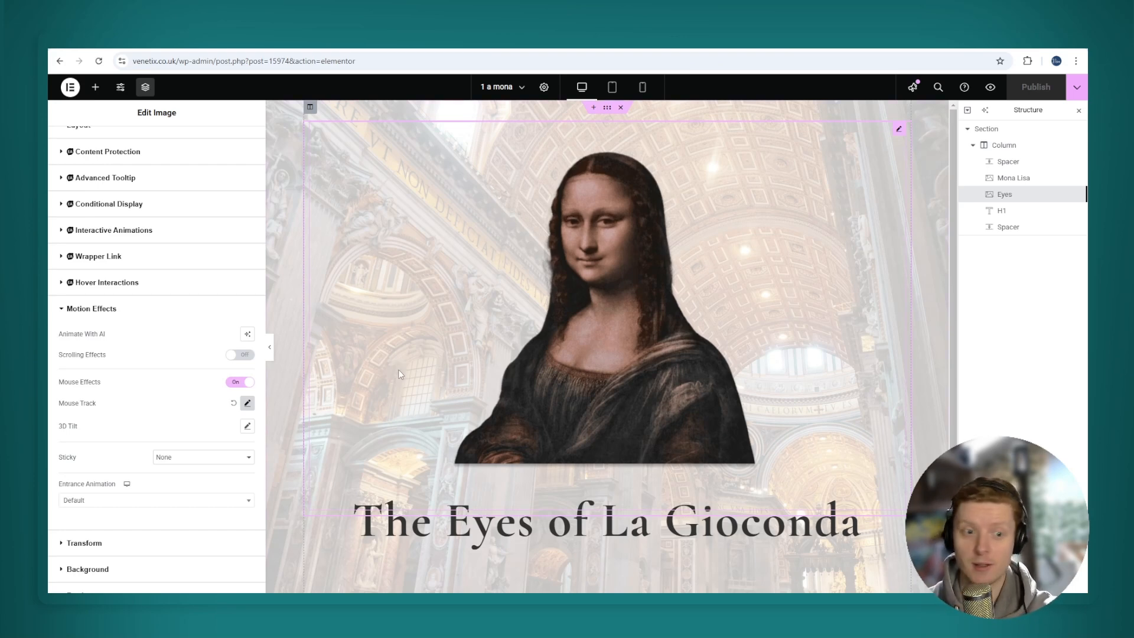
Examine the Eyes image's Motion Effects with mouse tracking in the finished example page
scroll(178, 316, up, 2)
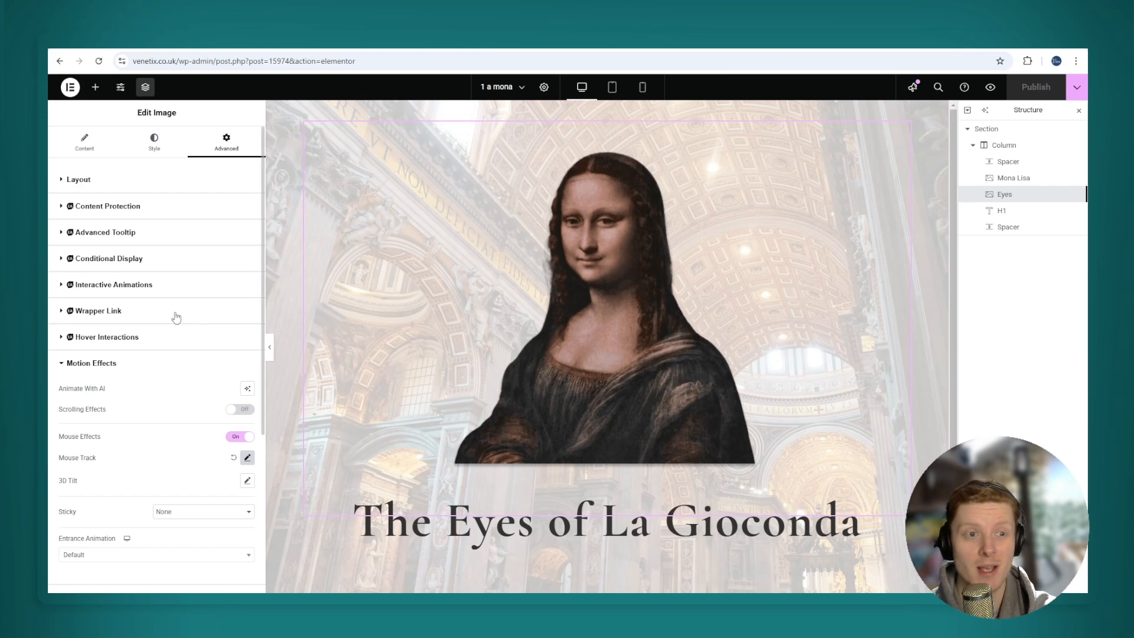
scroll(225, 203, down, 2)
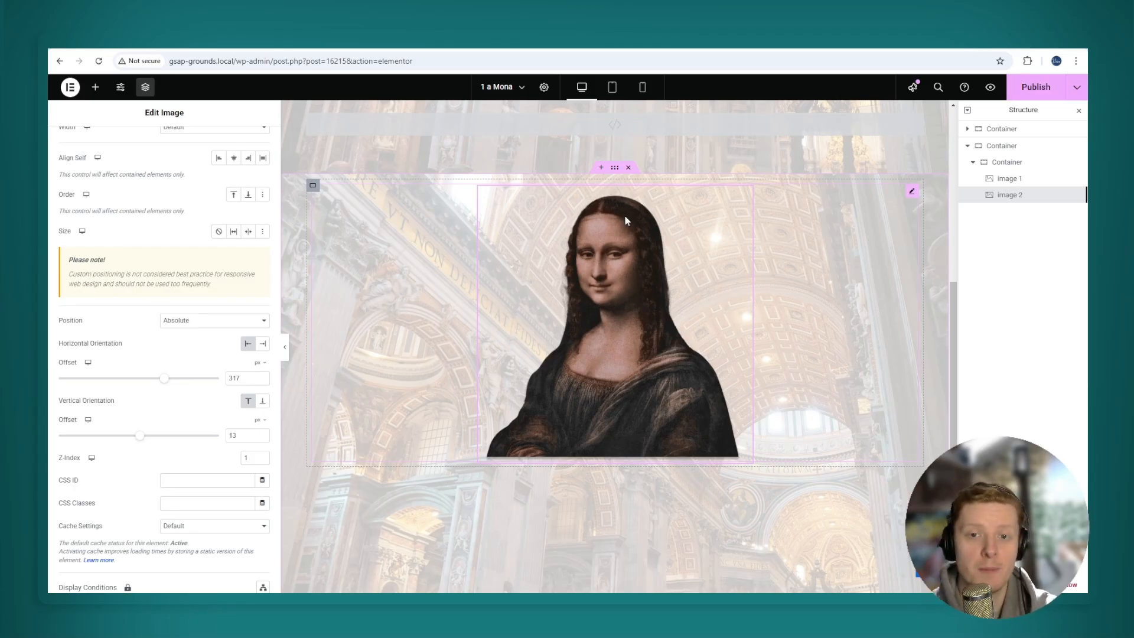
Add an HTML widget to the outer container below the inner image container
click(614, 168)
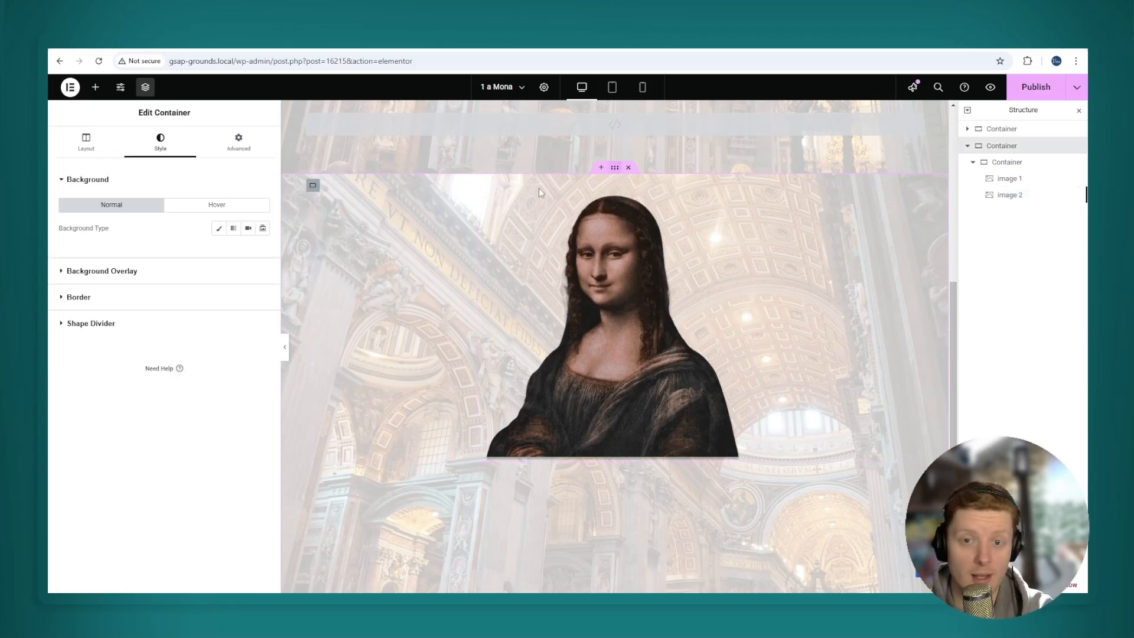
click(95, 87)
text(ht)
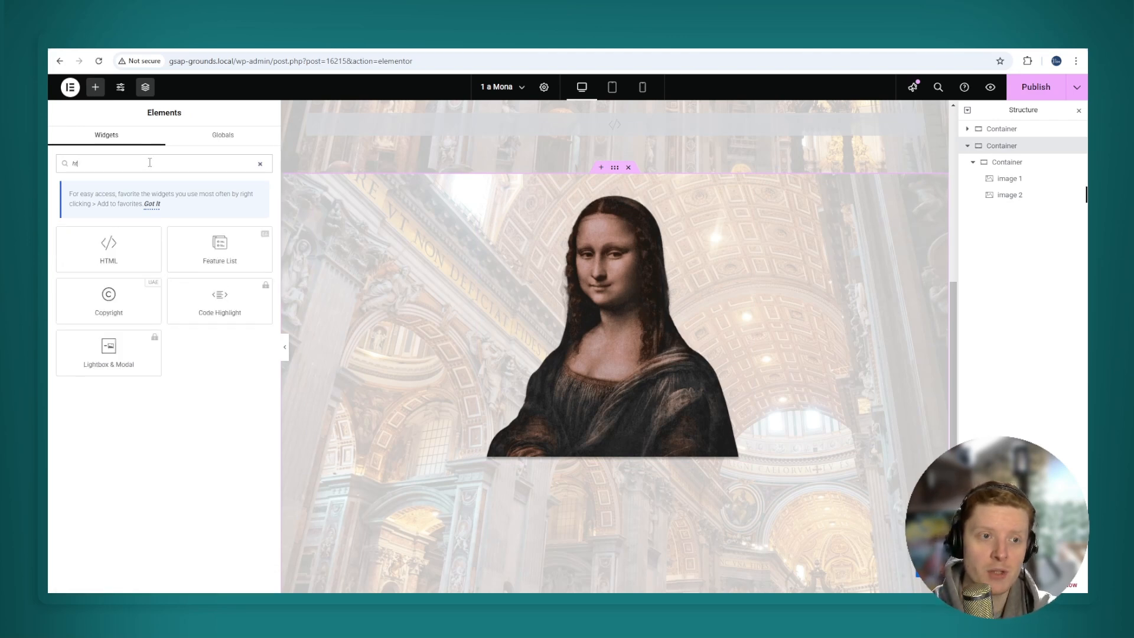
click(110, 244)
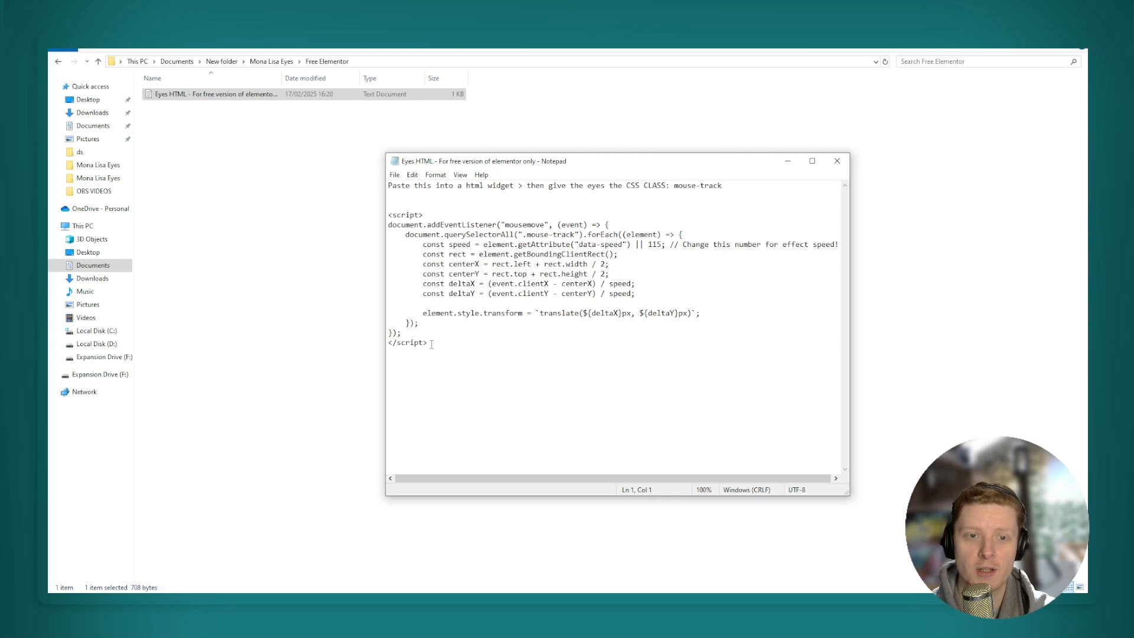
Copy the whole mousemove script from the Eyes HTML text file in Notepad into the HTML widget's code
drag(431, 344, 372, 218)
right_click(458, 244)
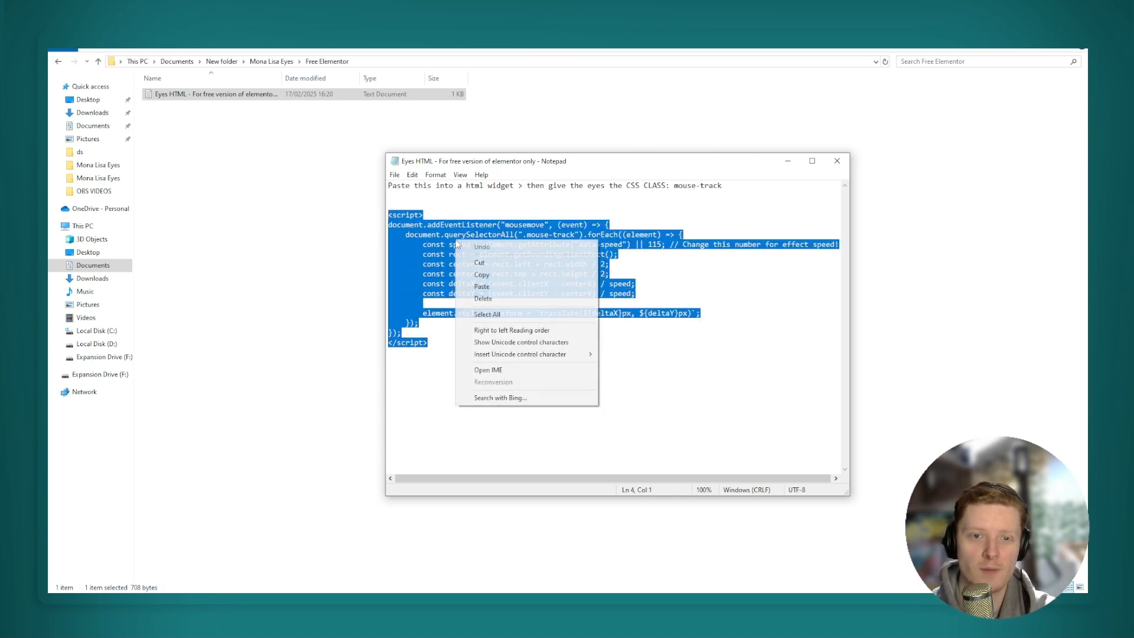
click(482, 274)
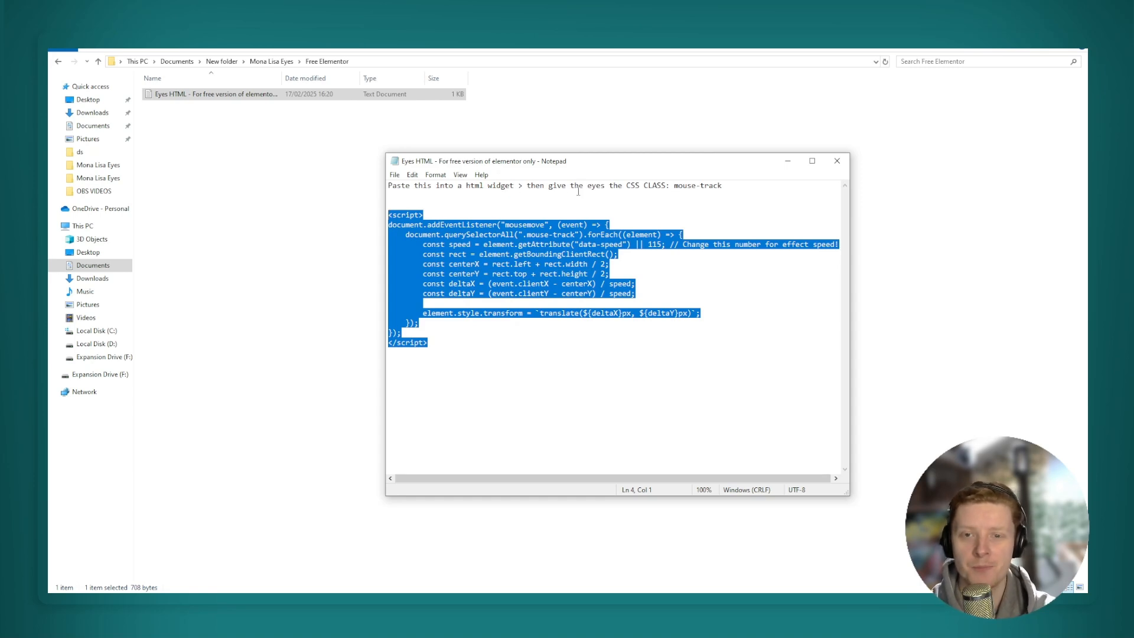
click(788, 161)
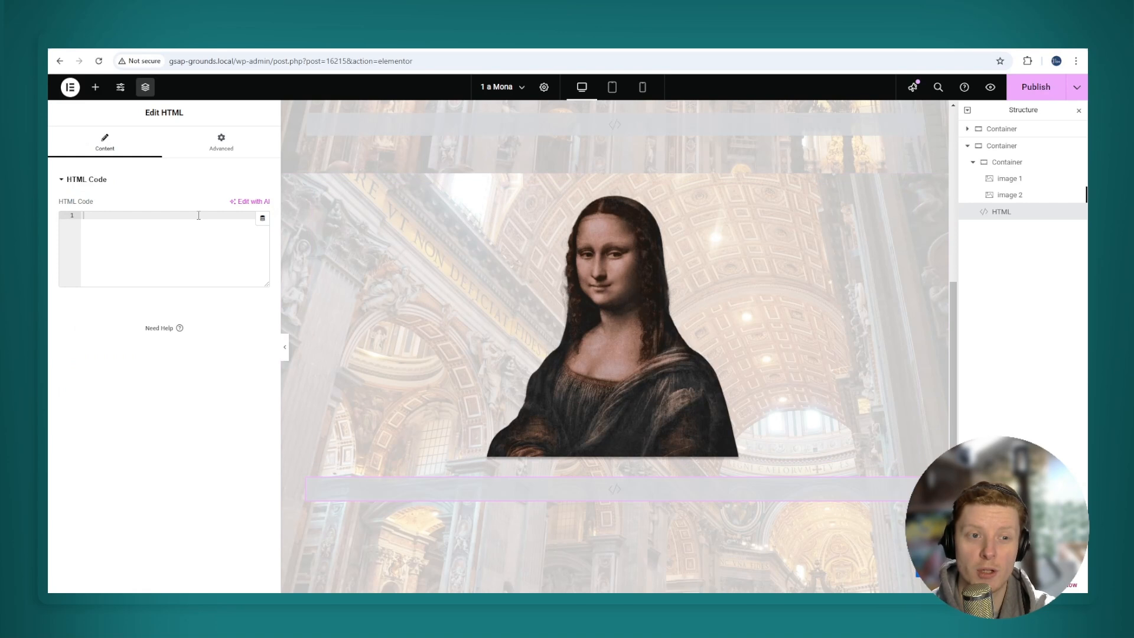
key(ctrl+v)
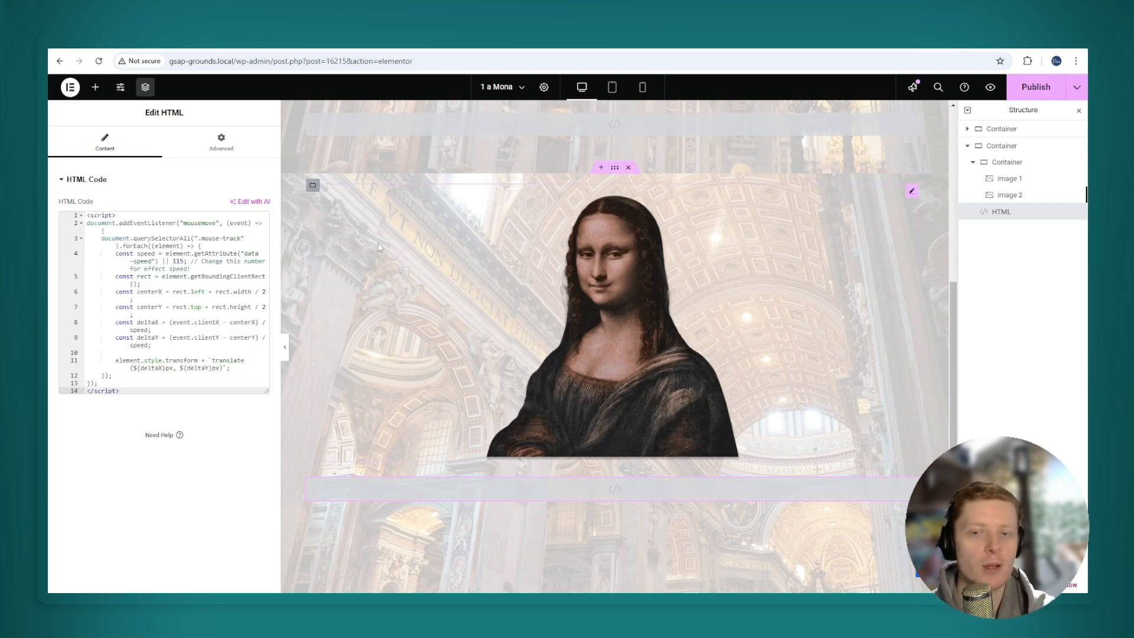
Give image 2 the CSS class mouse-track and reopen the HTML widget's script for review
click(1008, 196)
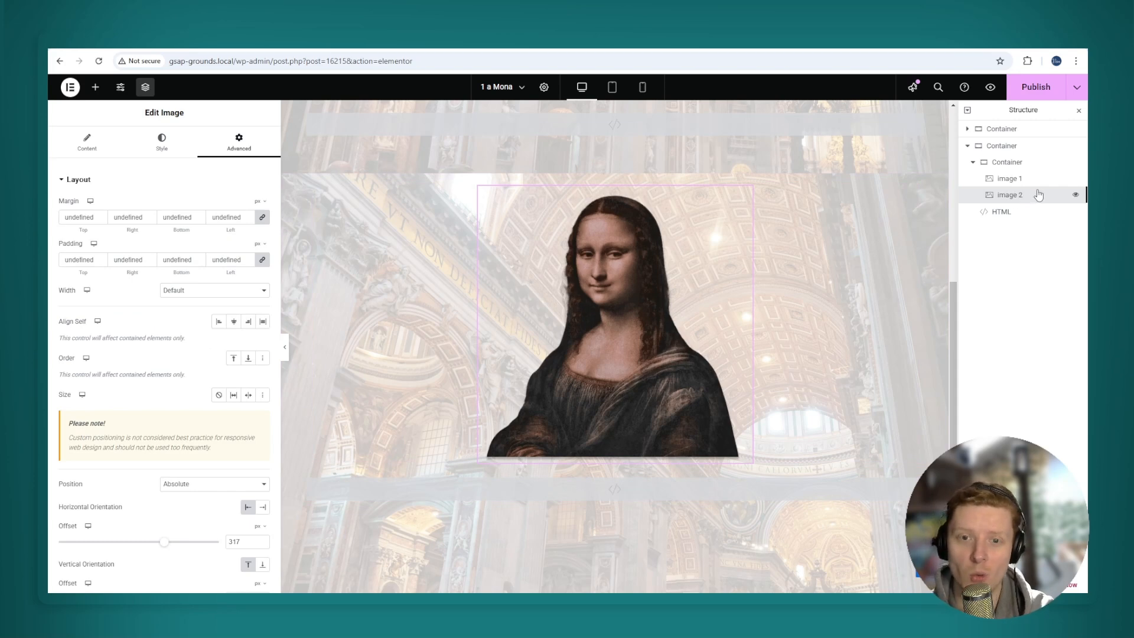
scroll(176, 262, down, 5)
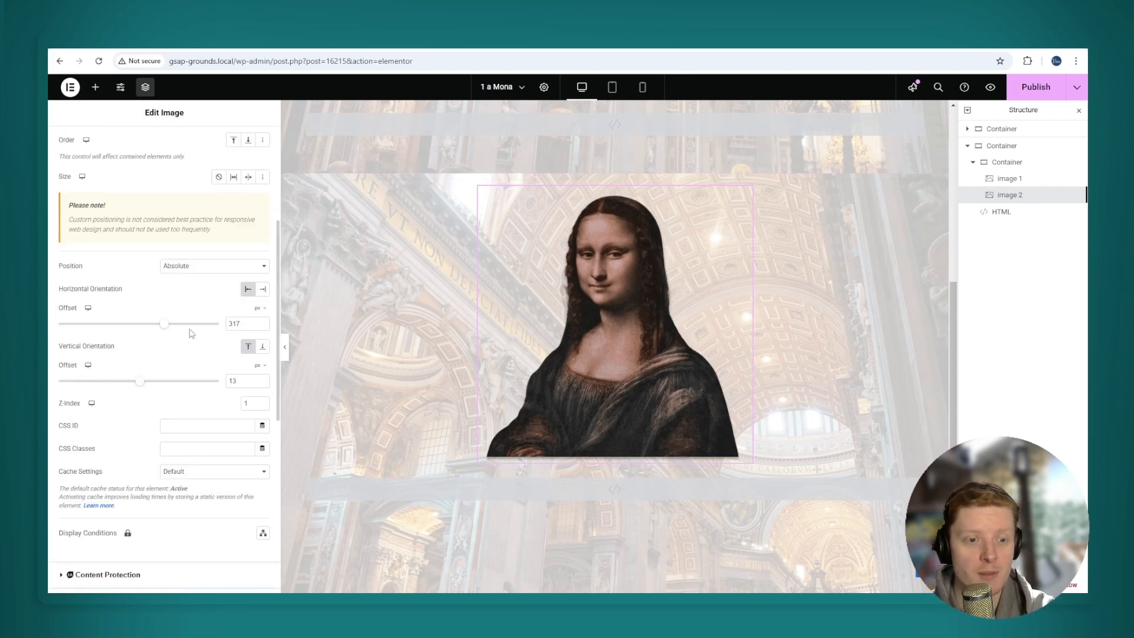
click(183, 393)
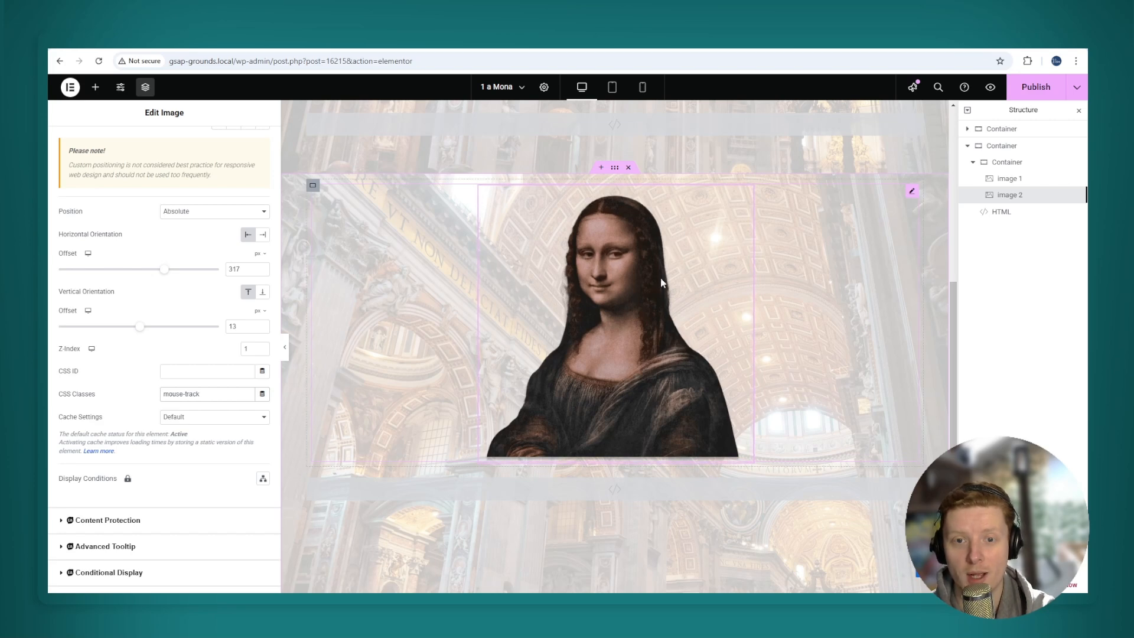
click(1001, 212)
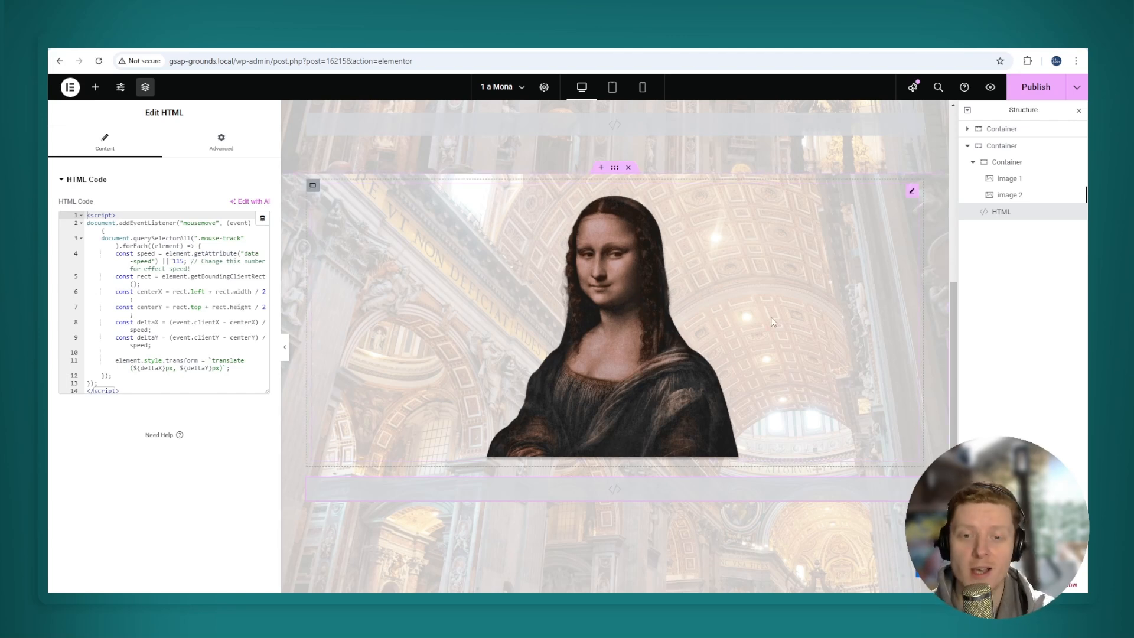
Add a Heading widget to the outer container below the HTML widget and center its text
click(628, 220)
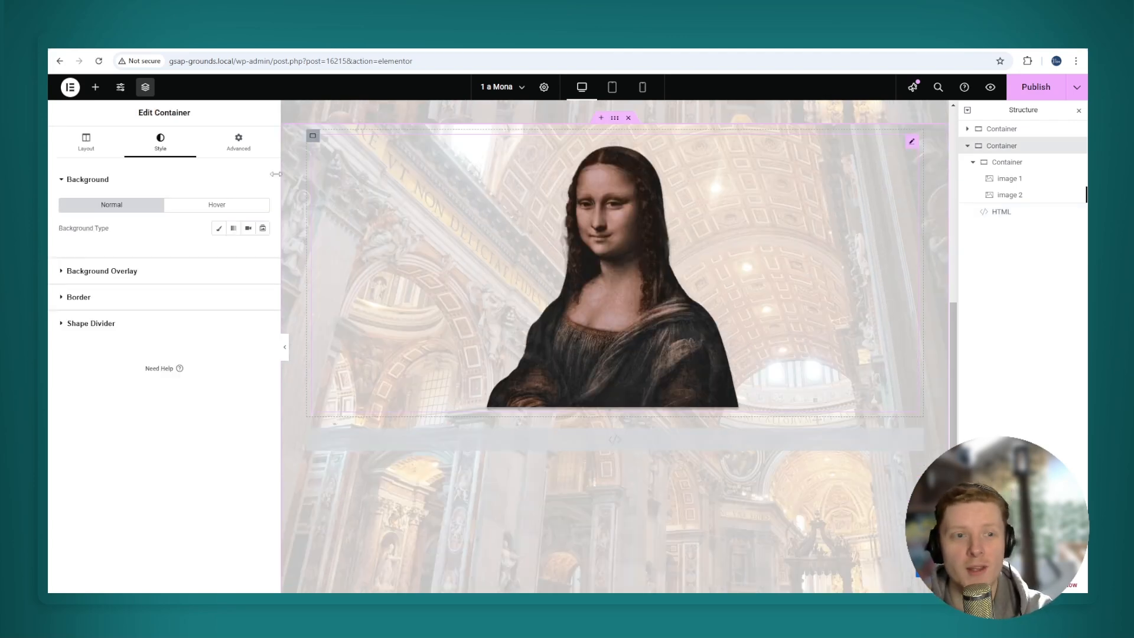
click(95, 87)
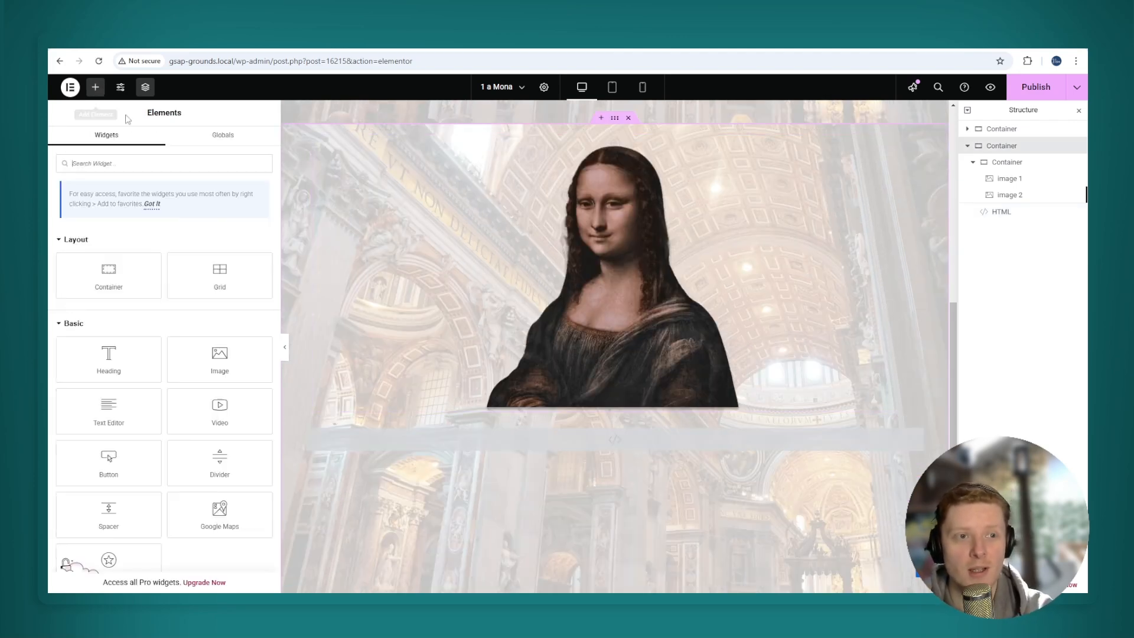
click(121, 354)
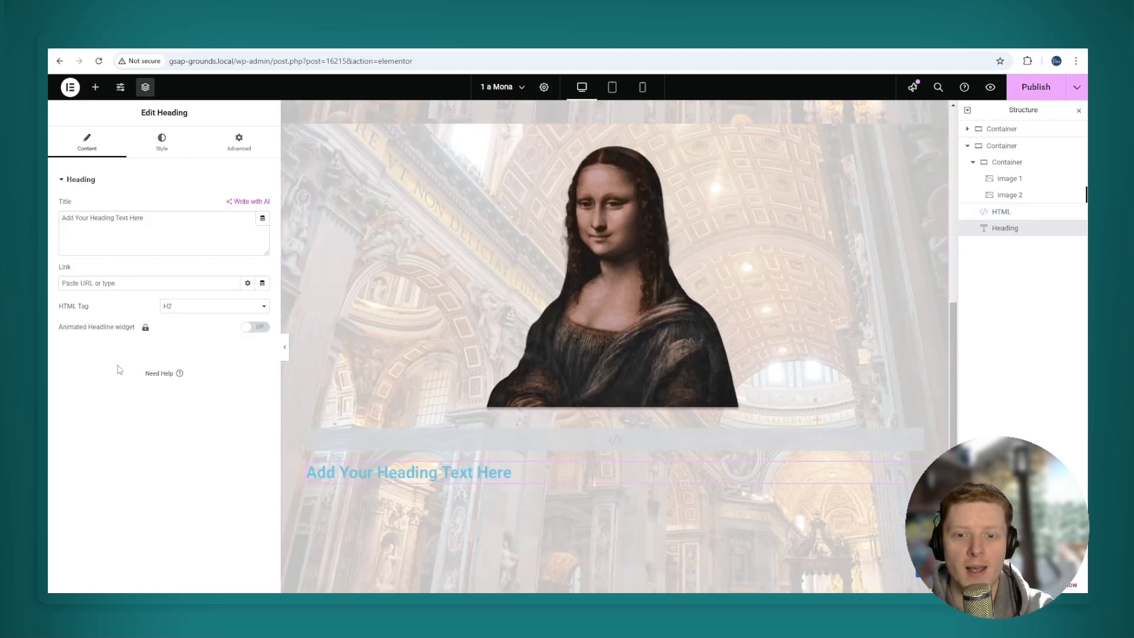
click(162, 143)
click(234, 205)
Set the heading's typography to Cormorant Garamond at 84 px
click(264, 237)
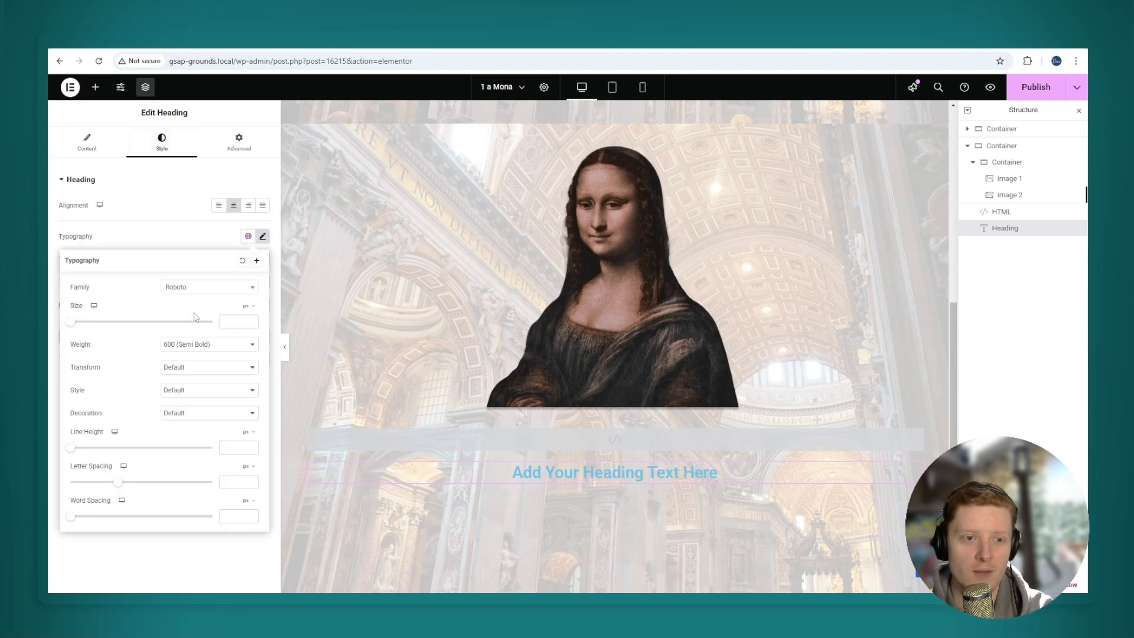
click(208, 290)
text(gara)
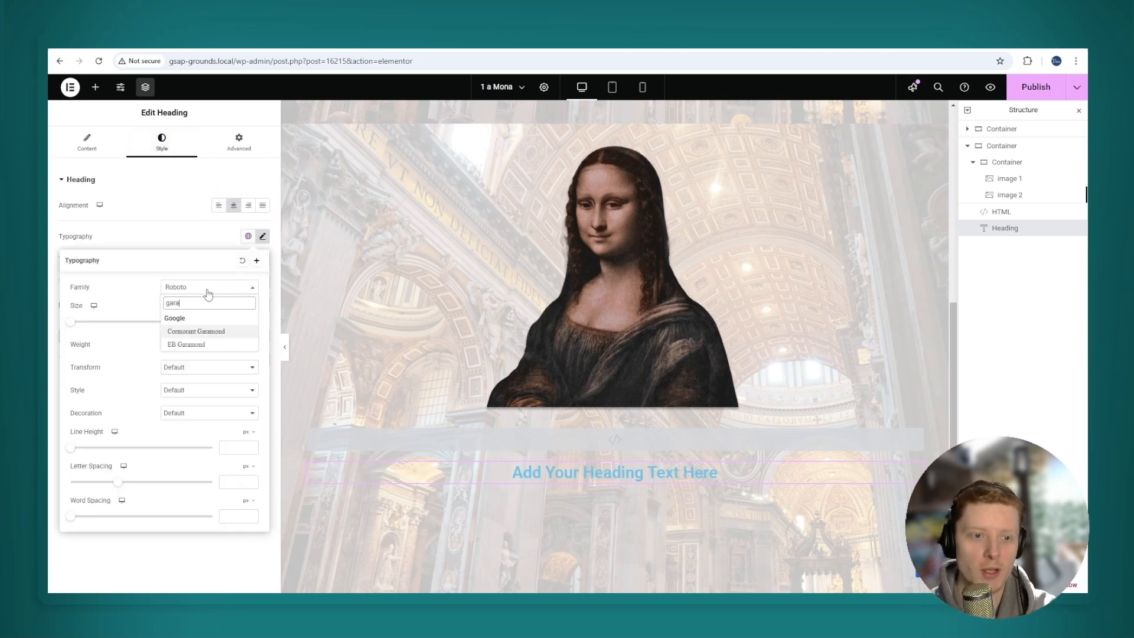
click(196, 331)
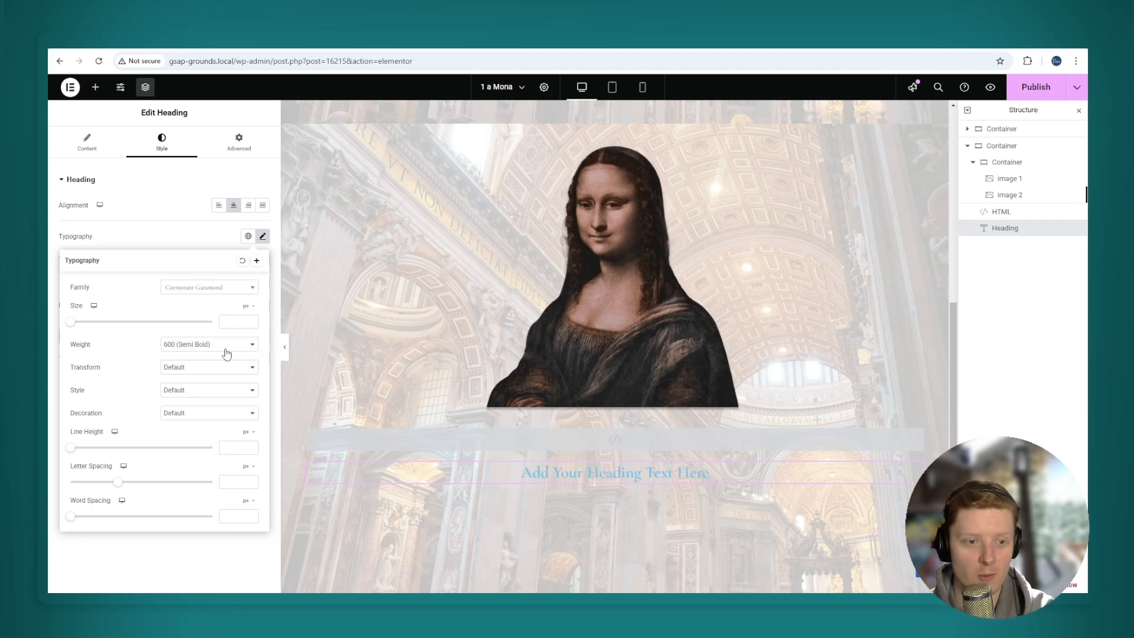
text(85)
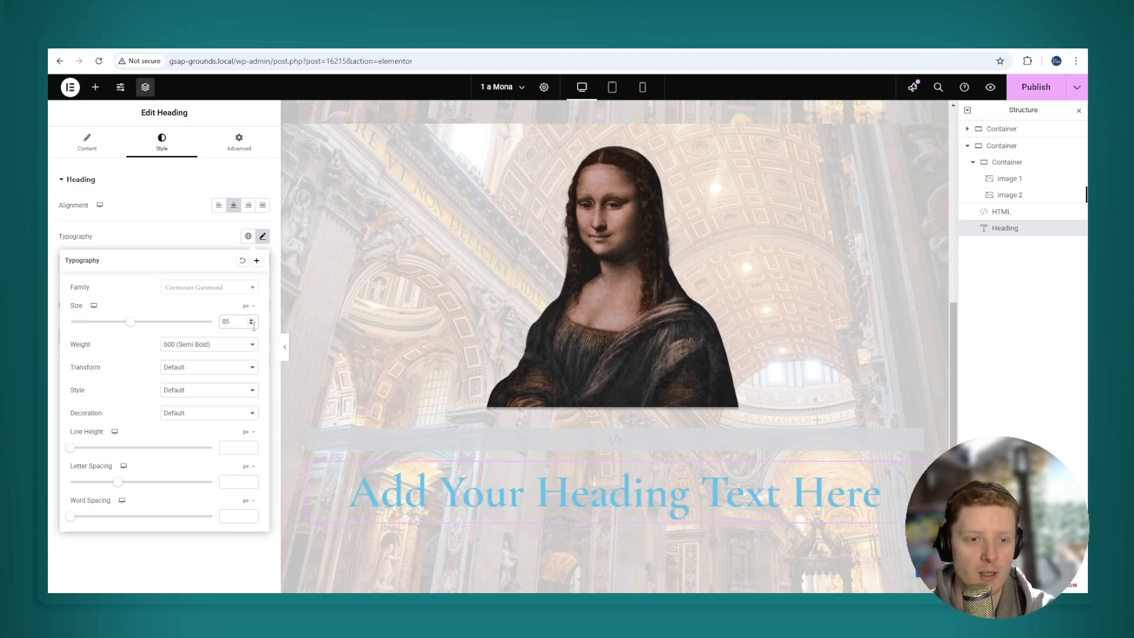
click(250, 324)
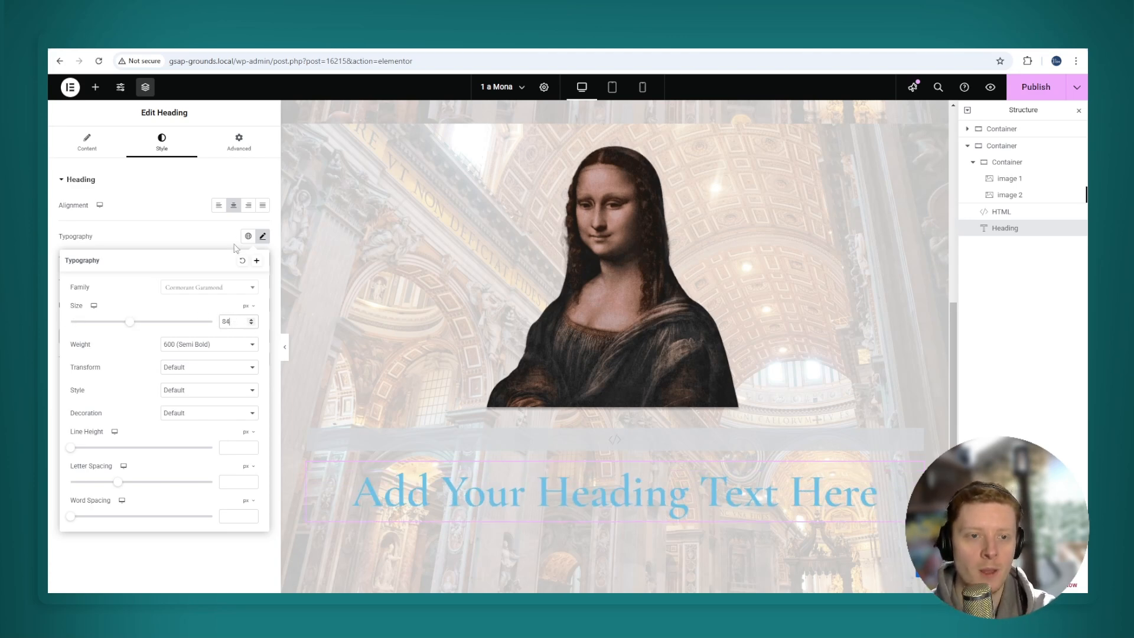
click(263, 237)
Change the heading's text color to dark gray #424242
click(263, 359)
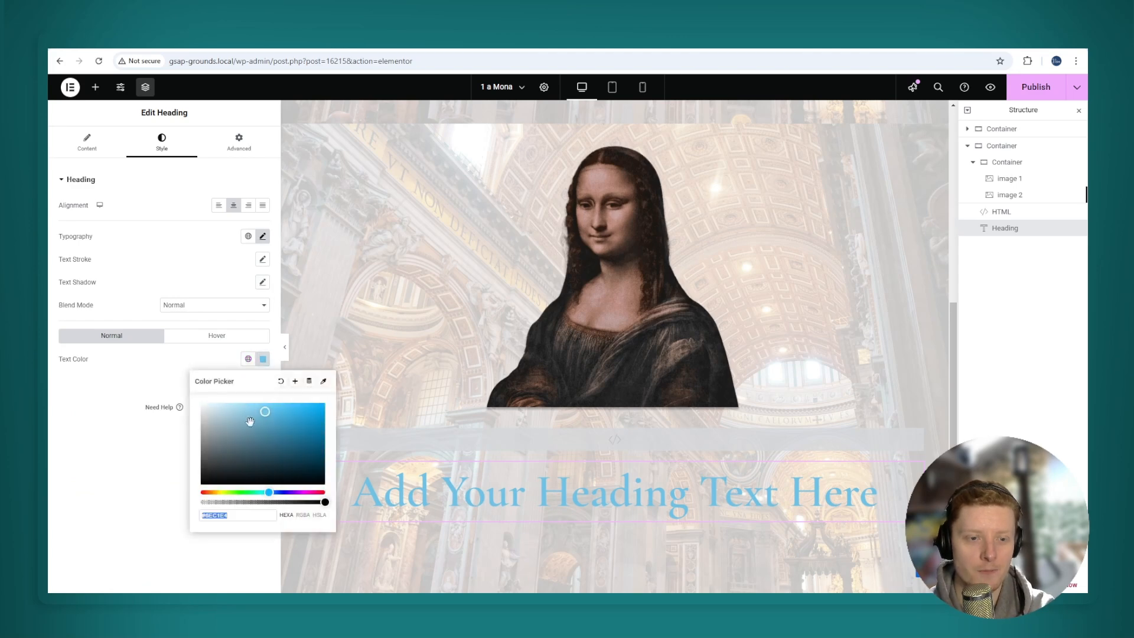
drag(204, 480, 176, 469)
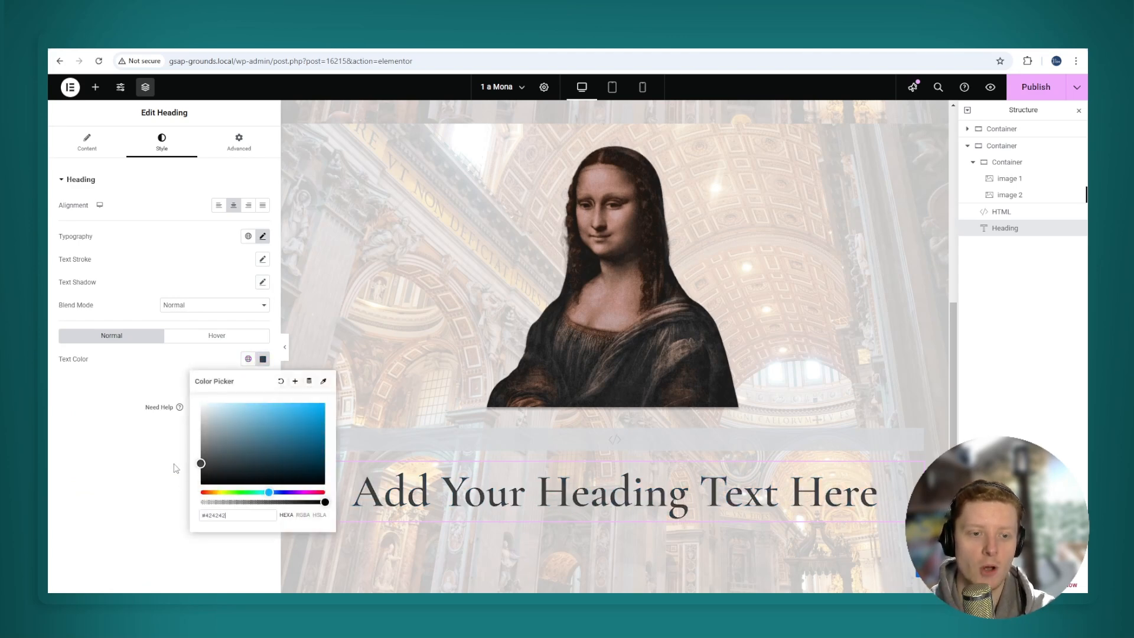
click(101, 436)
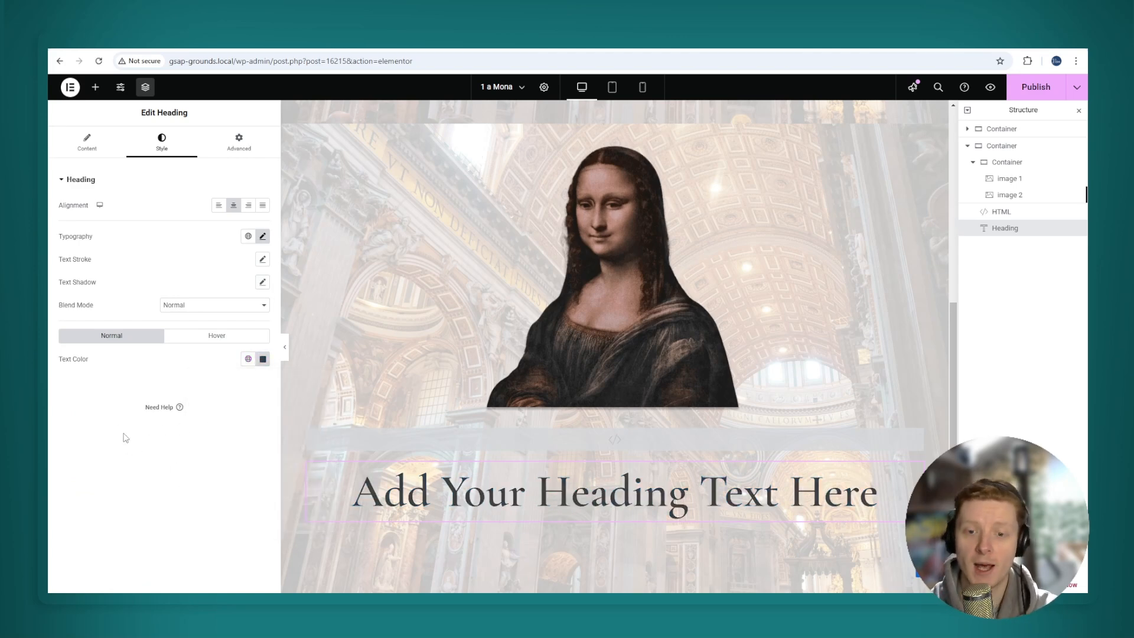
Publish the page and preview the moving eyes in the new section against the original section
click(1034, 88)
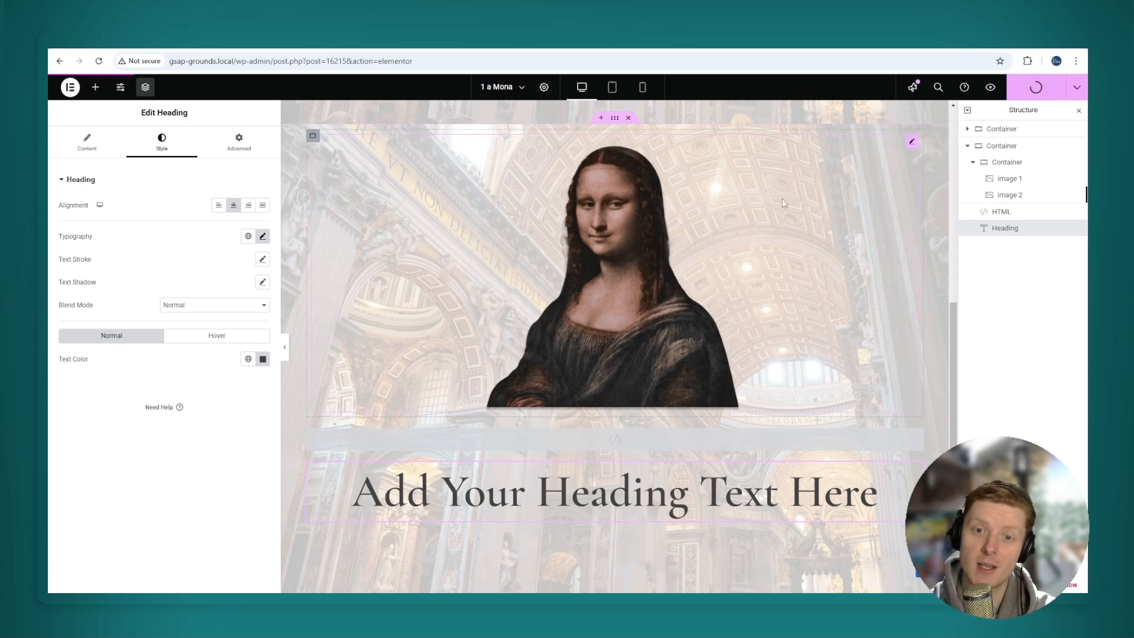
click(991, 87)
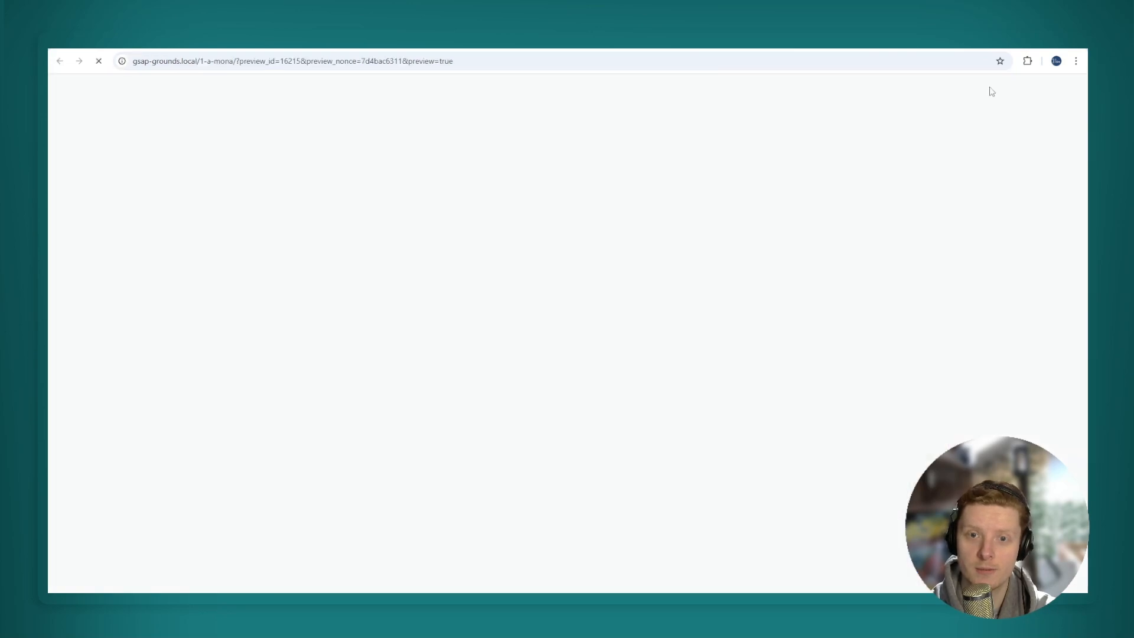
scroll(703, 225, down, 8)
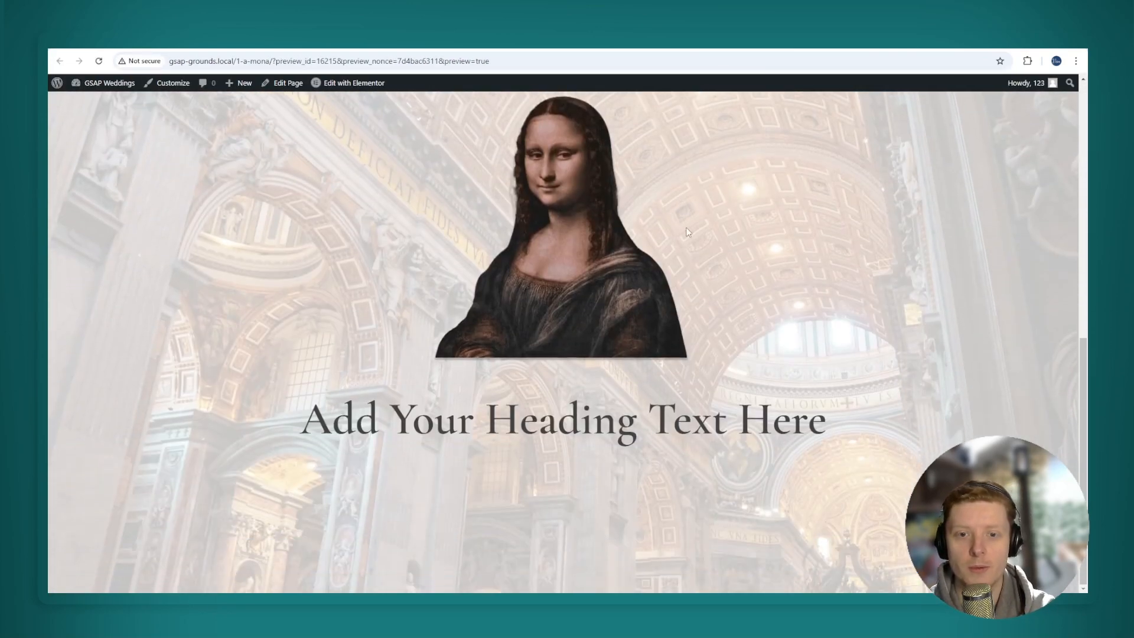
scroll(808, 295, up, 8)
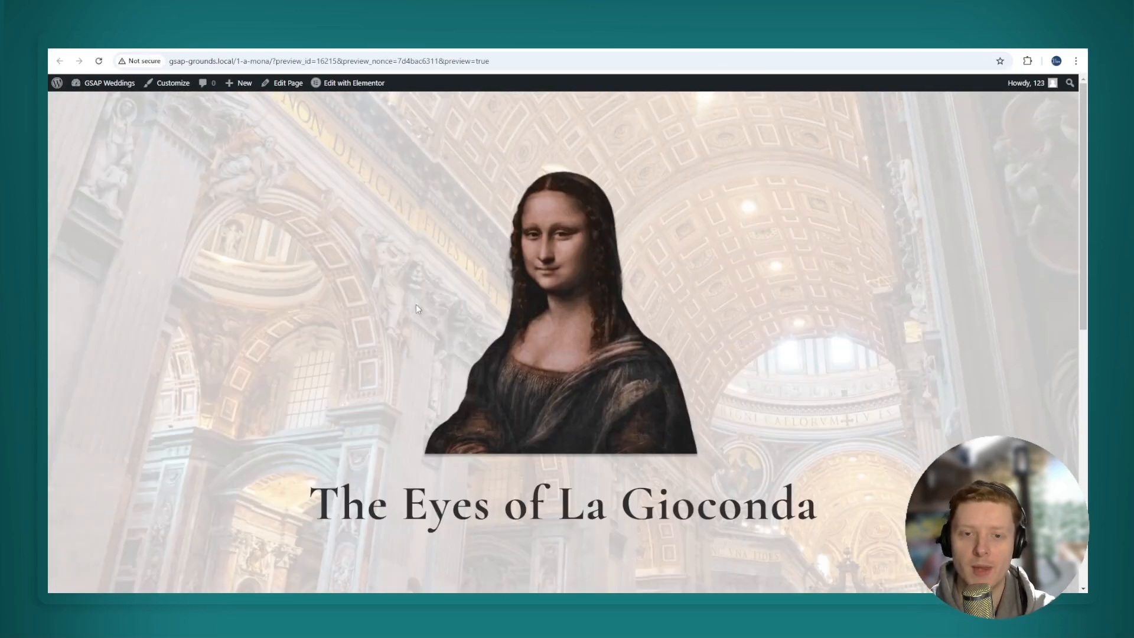
scroll(450, 324, down, 5)
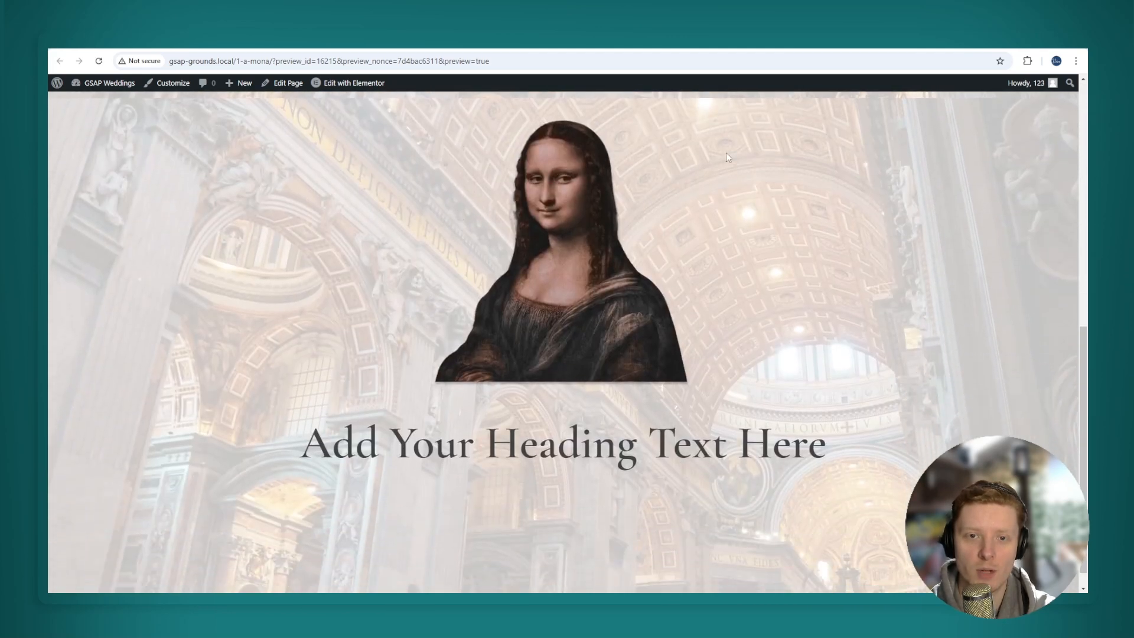
scroll(628, 174, up, 1)
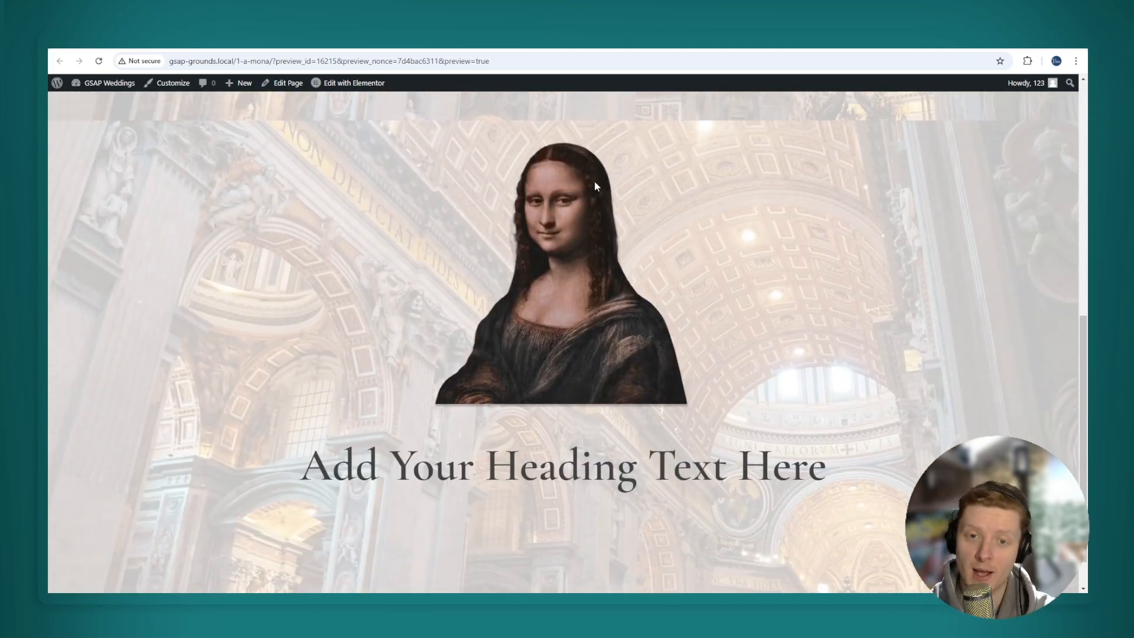
Return to the editor and set the outer container's Justify Content to Center
key(ctrl+shift+Tab)
click(615, 118)
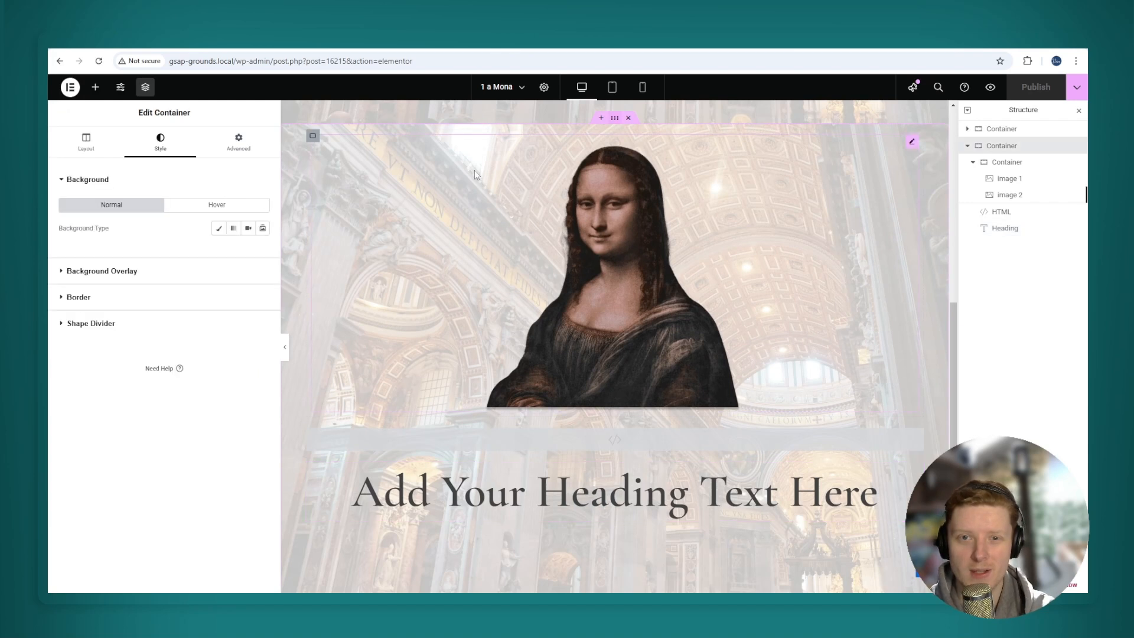
click(104, 152)
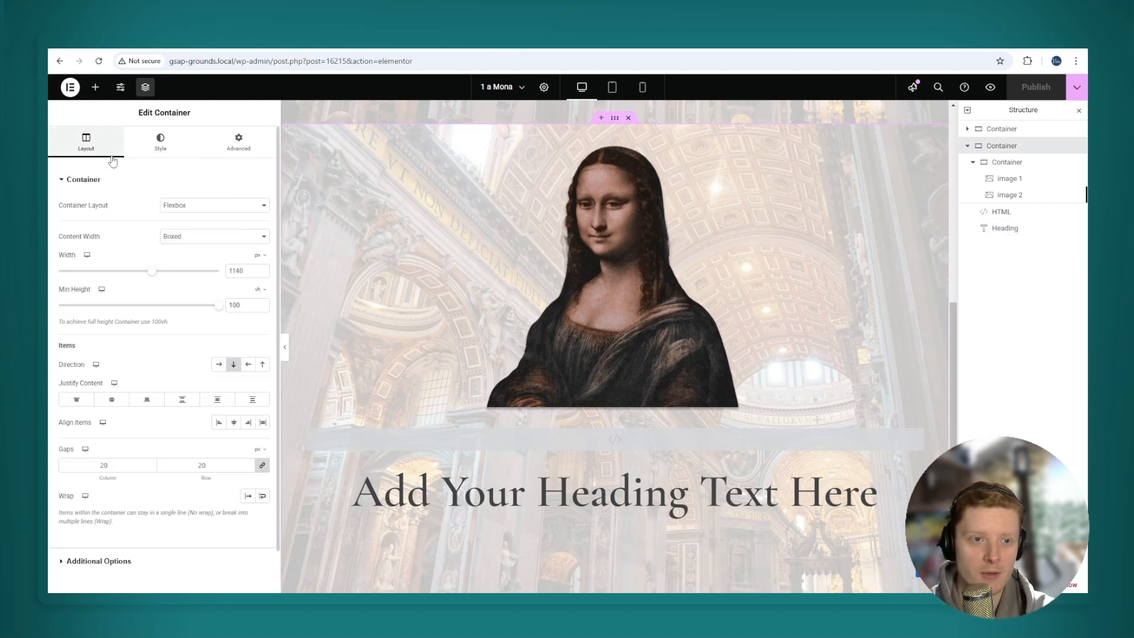
click(111, 401)
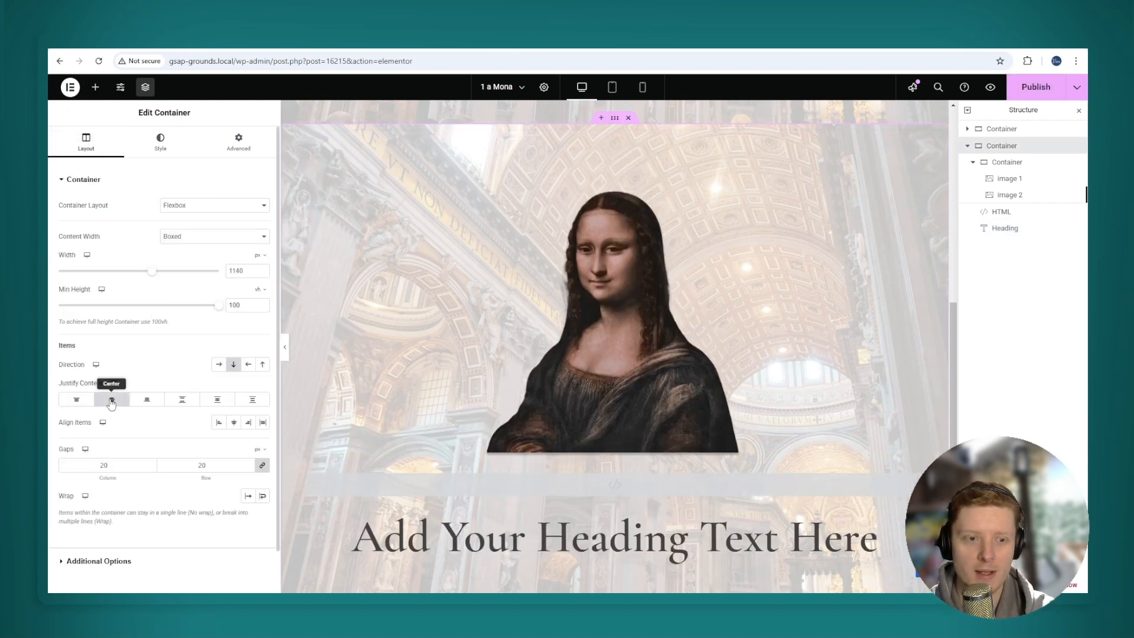
scroll(605, 295, down, 3)
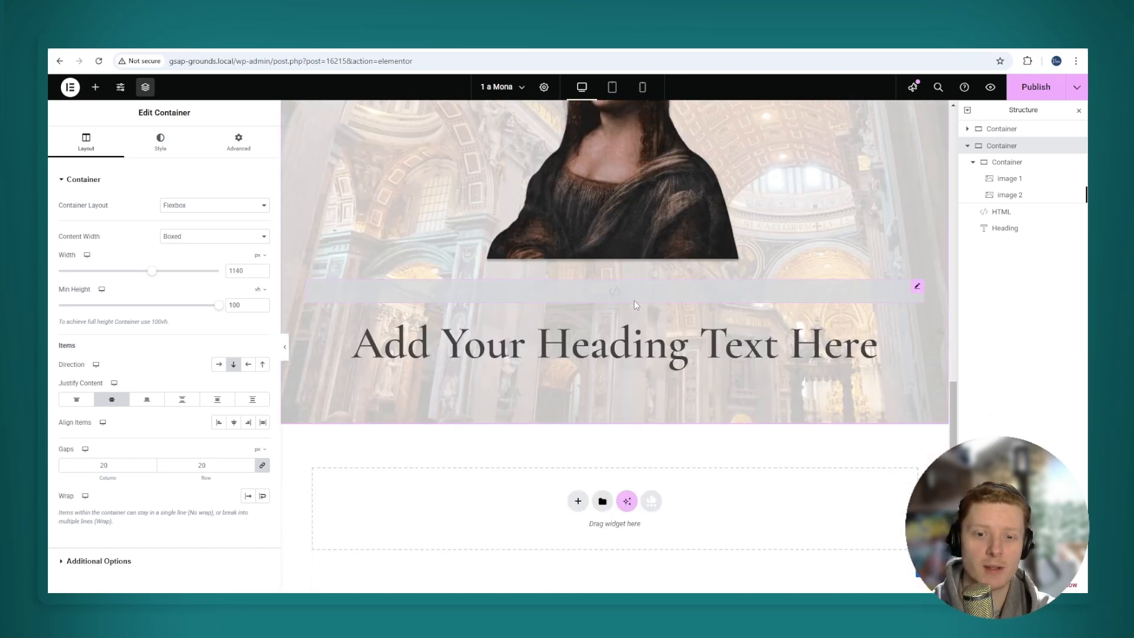
scroll(633, 300, up, 3)
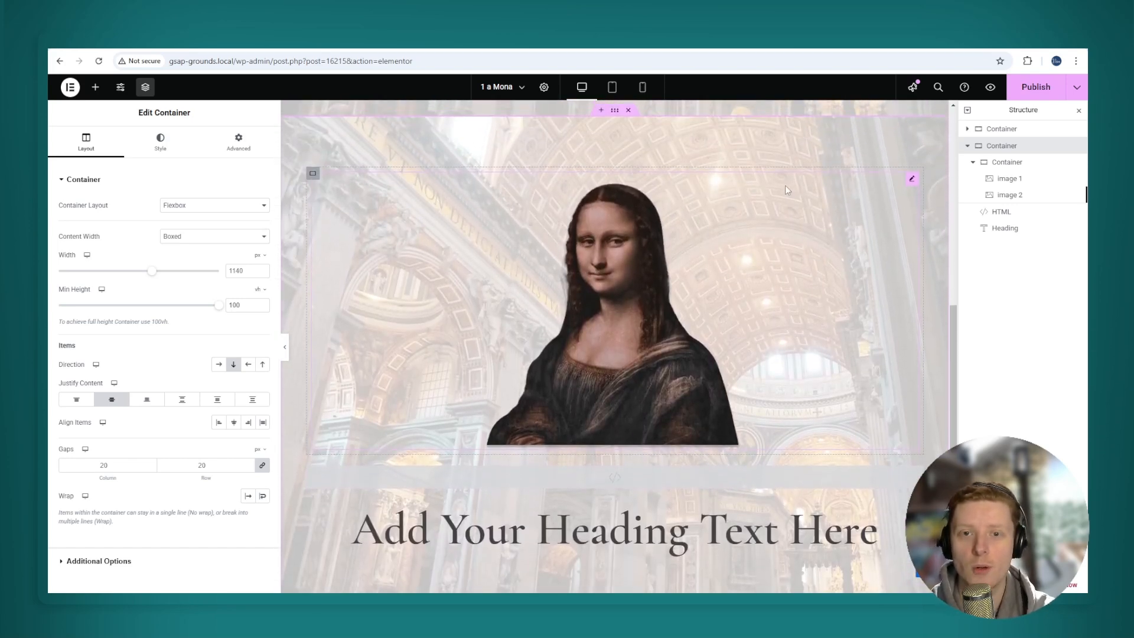